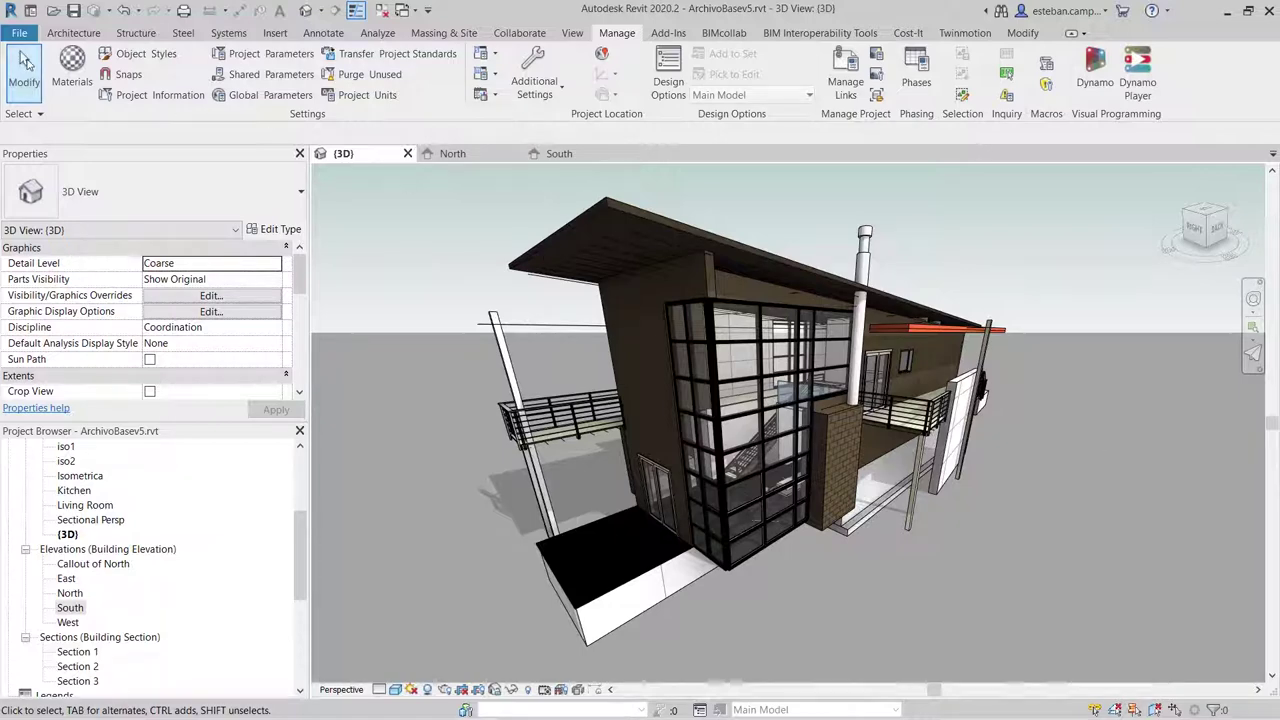
- Export the Revit model to IFC as ArchivoBasev5.ifc, replacing the existing file
left_click(19, 32)
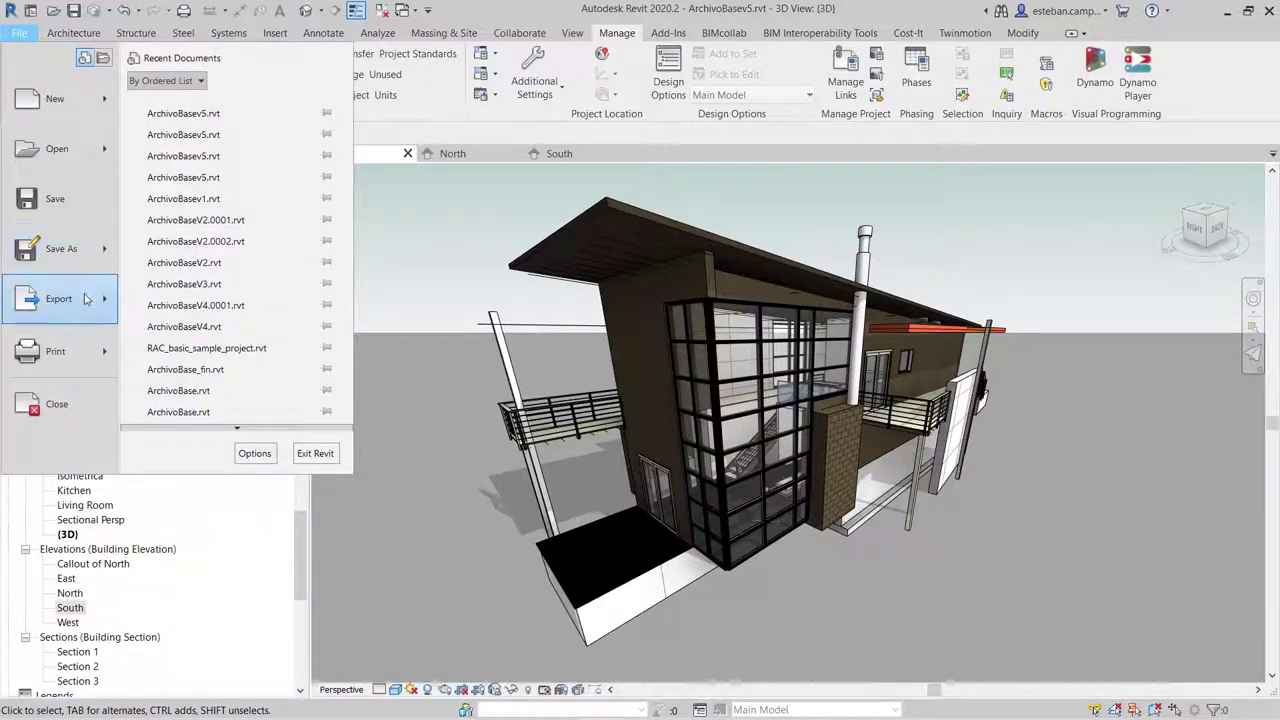
mouse_move(59, 298)
left_click(214, 394)
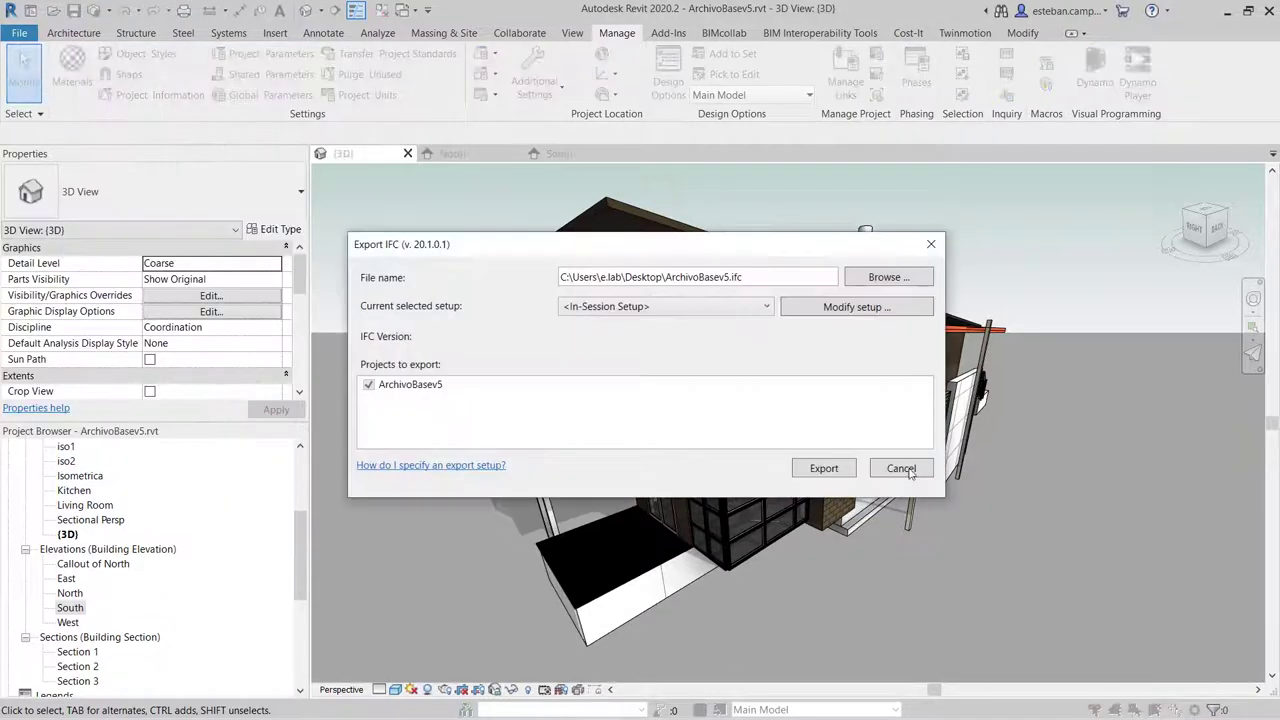
left_click(824, 468)
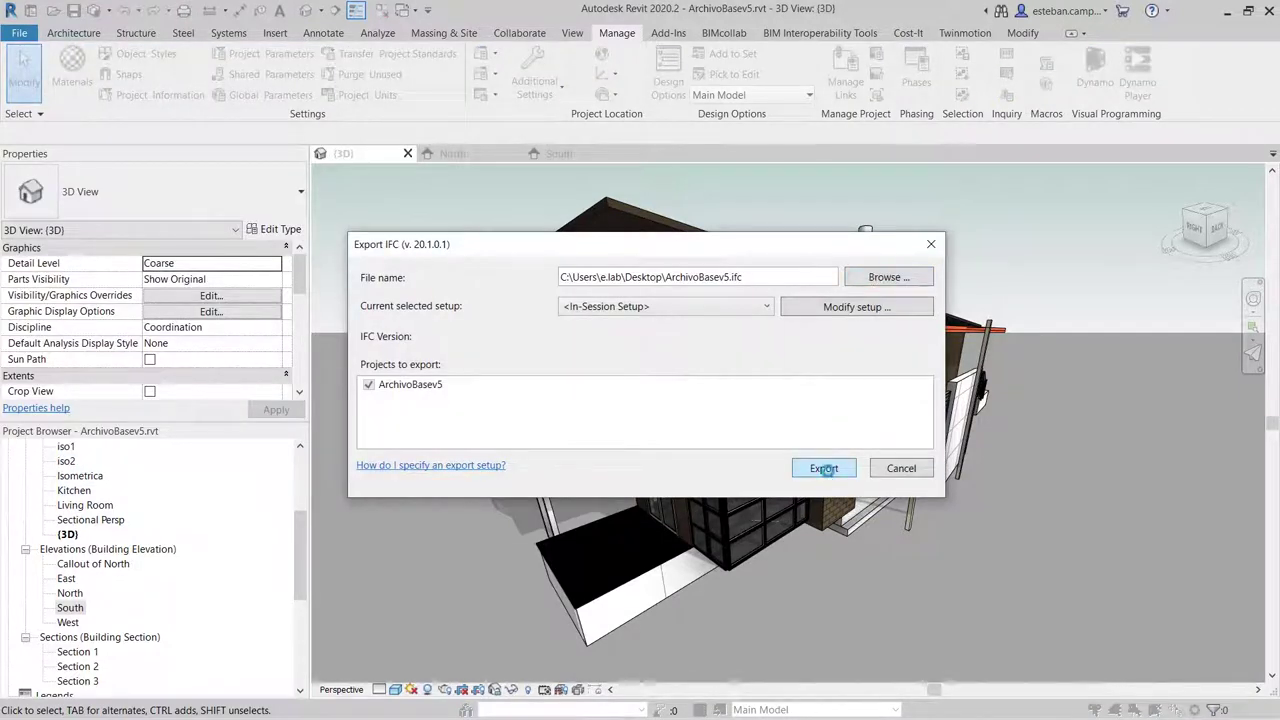
key("Return")
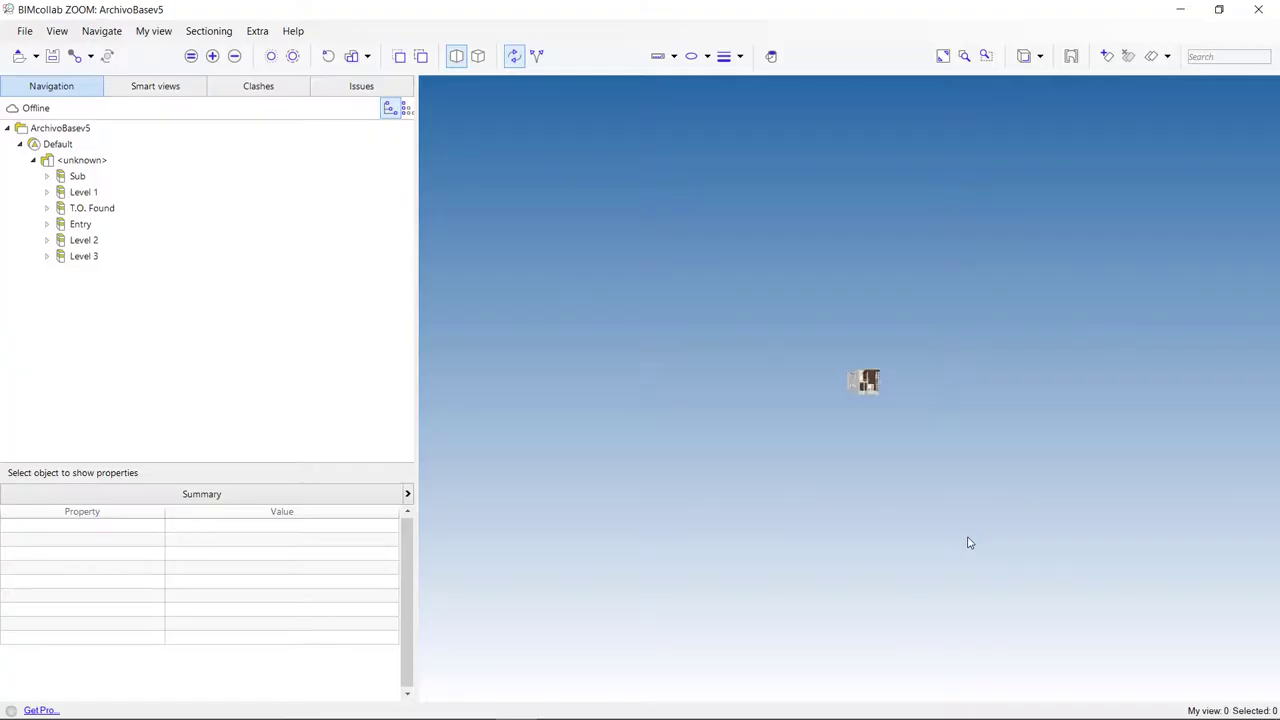
- Orbit the loaded model and expand the Local and MEI smart-view folders to reach 3.7 Nombre del material
mouse_move(983, 516)
left_mouse_down()
mouse_move(1023, 557)
mouse_move(449, 291)
left_mouse_up()
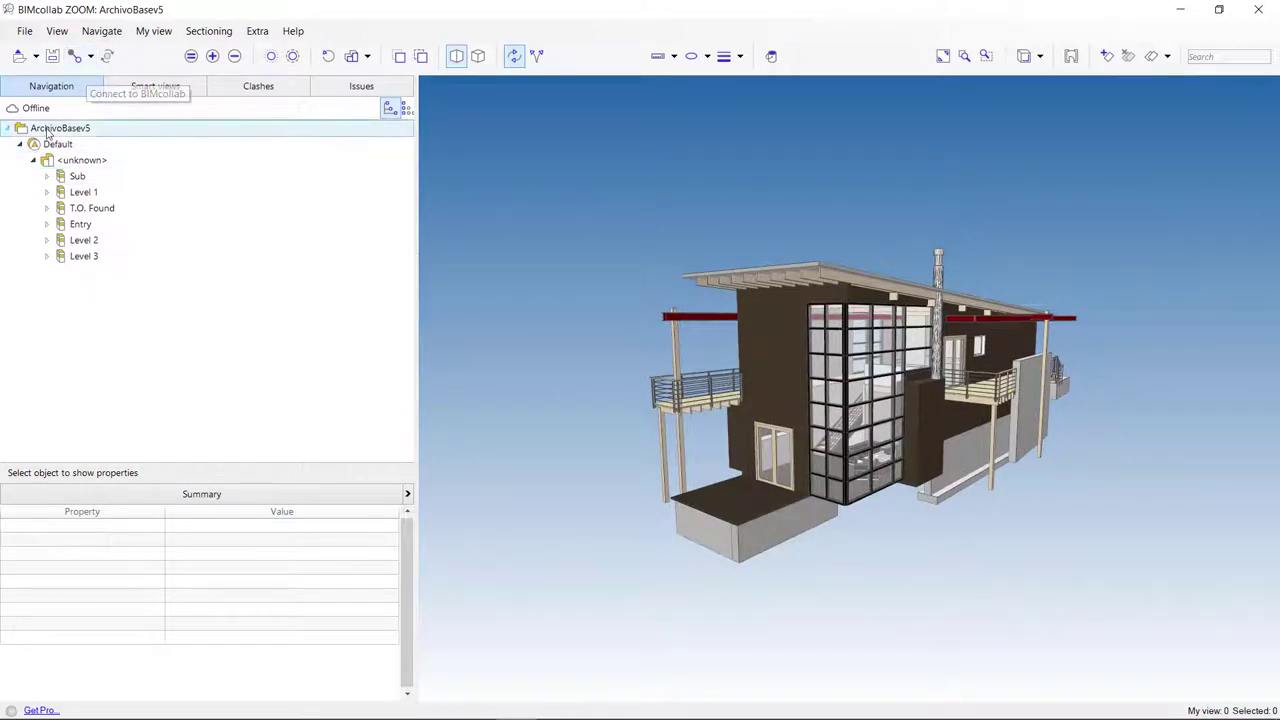
left_click(135, 87)
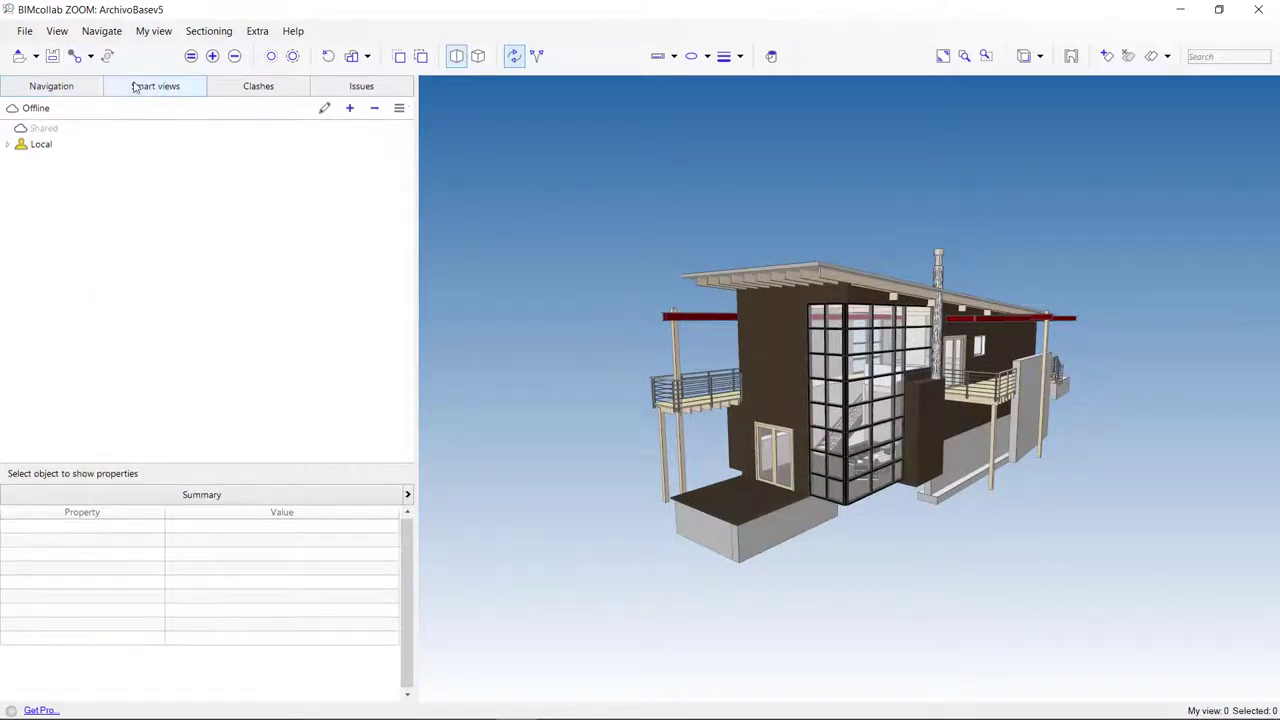
left_click(8, 144)
left_click(21, 258)
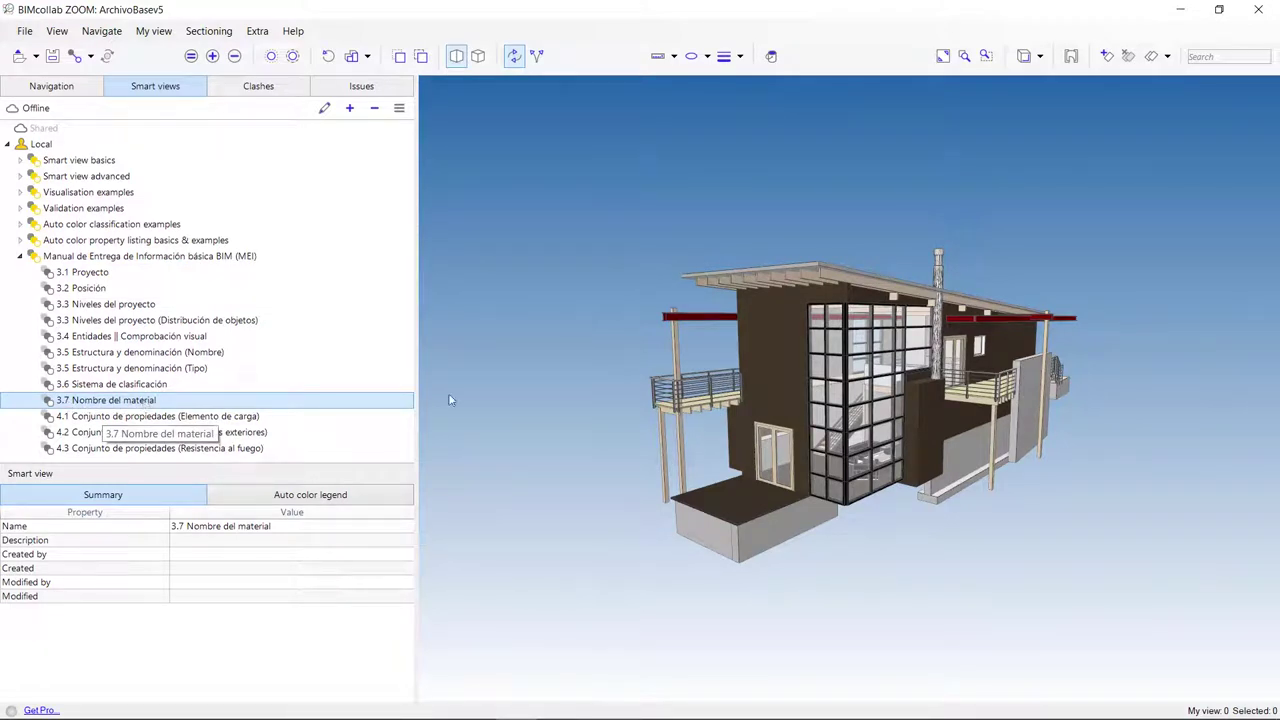
left_click_drag(1057, 482, 999, 547)
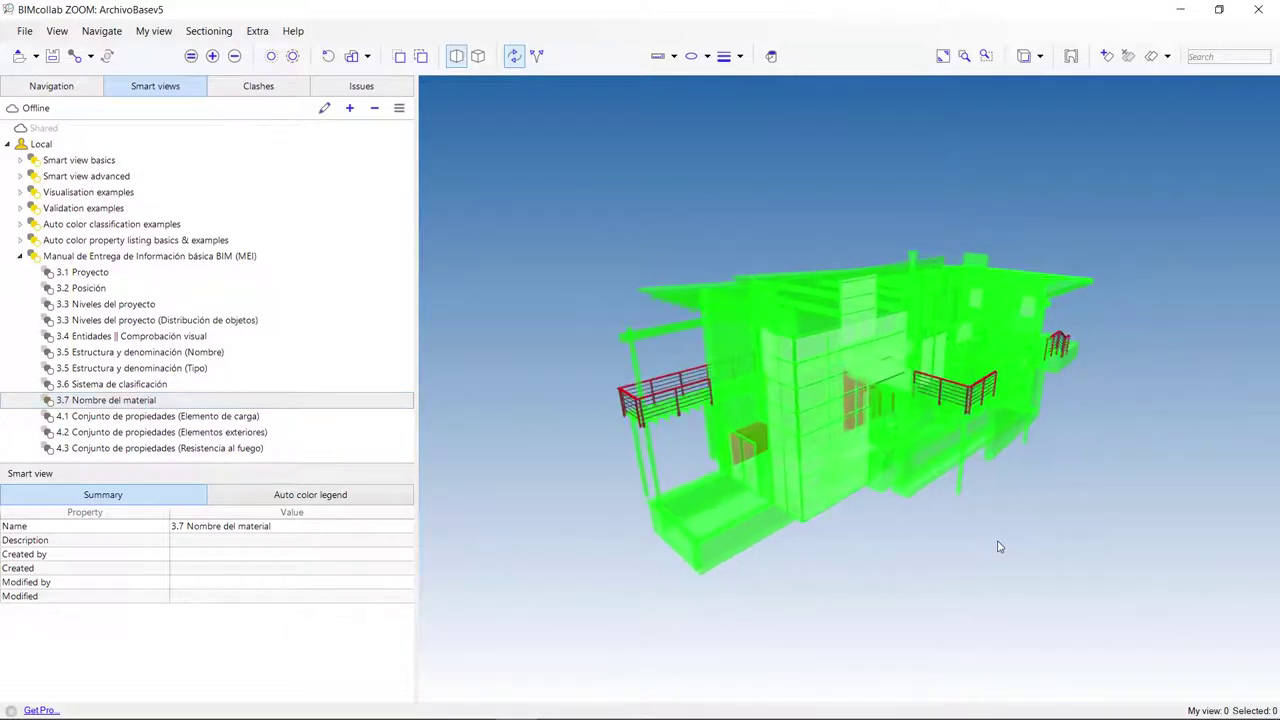
right_click(199, 401)
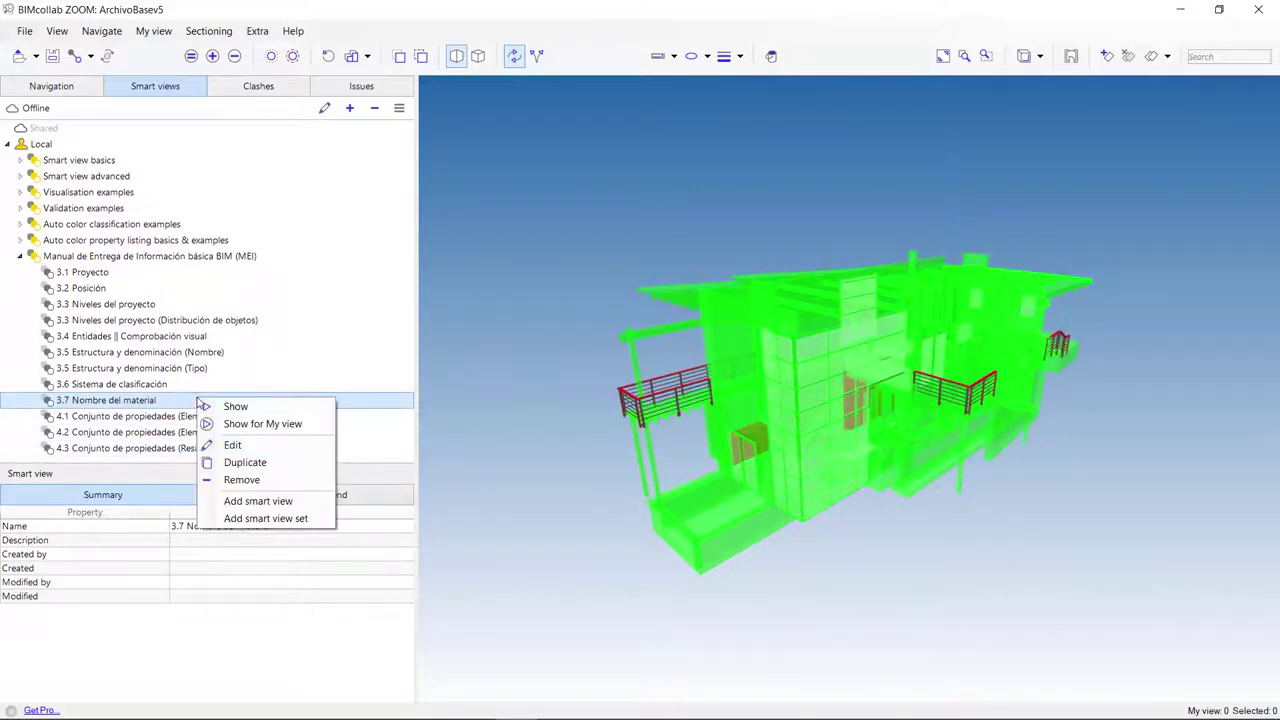
left_click(238, 446)
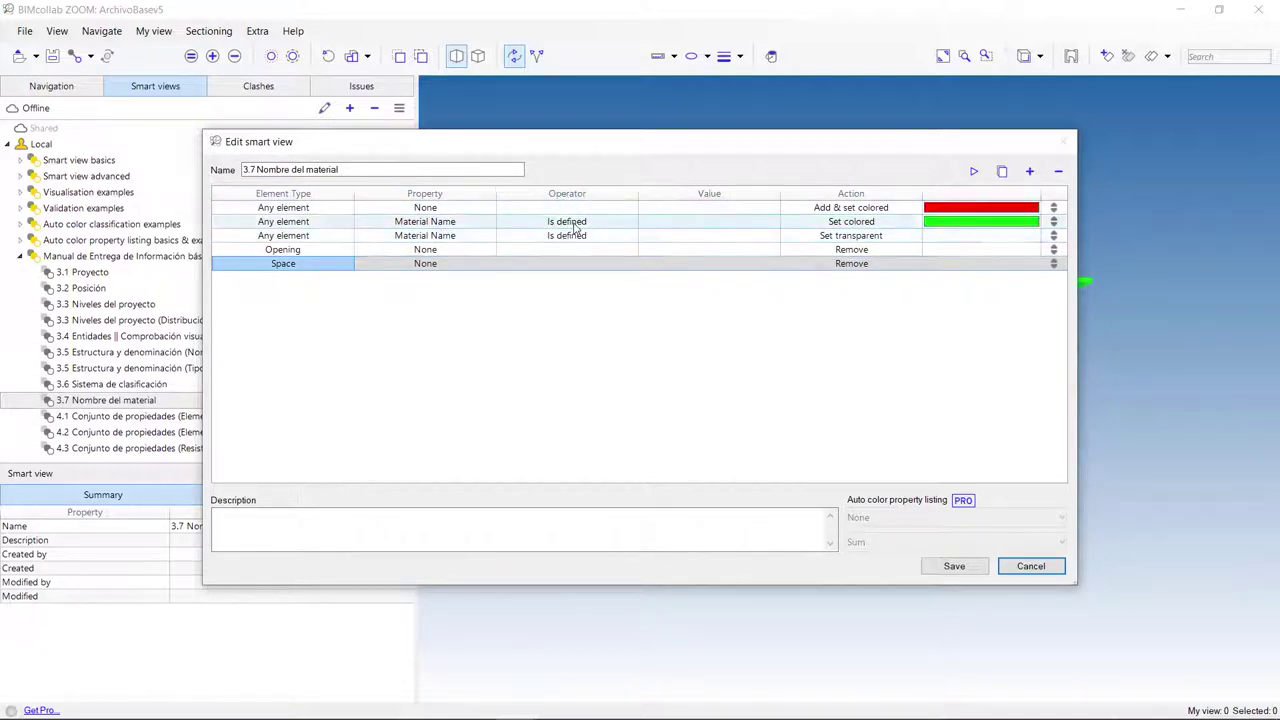
left_click(1060, 567)
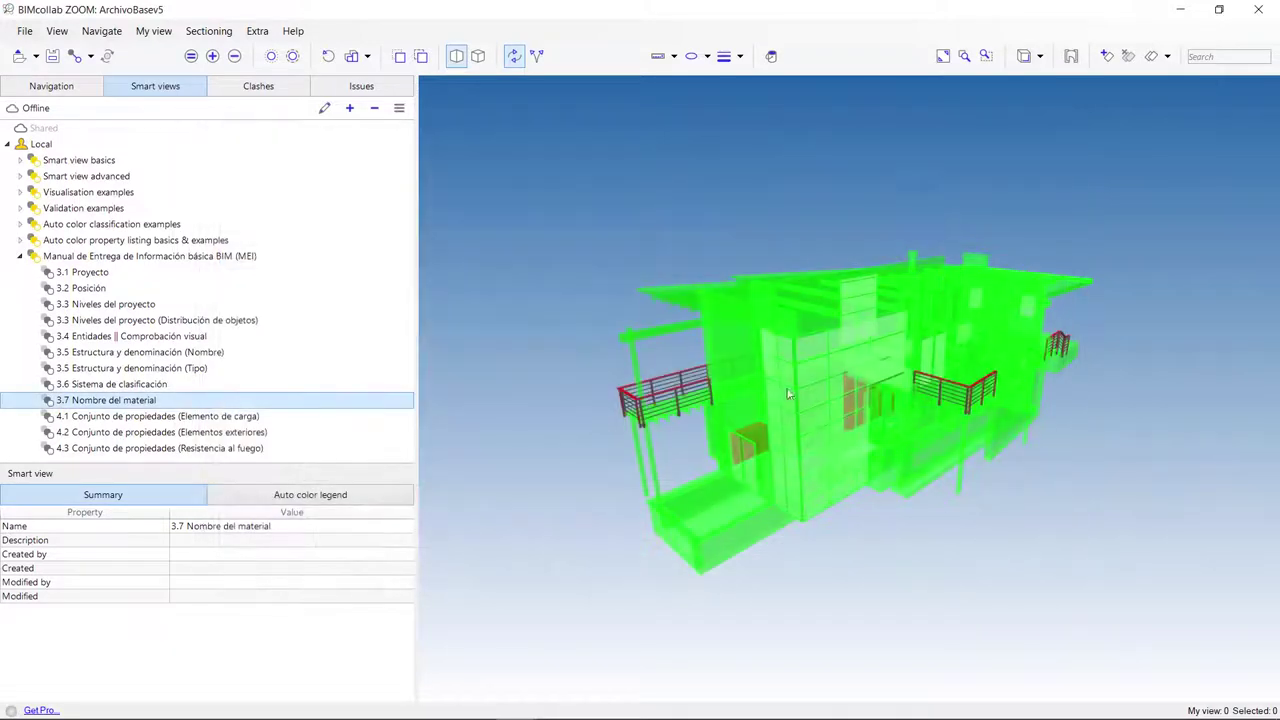
- Check a red railing's blank Material Name, then add a horizontal section and zoom in on the railings
left_click(680, 397)
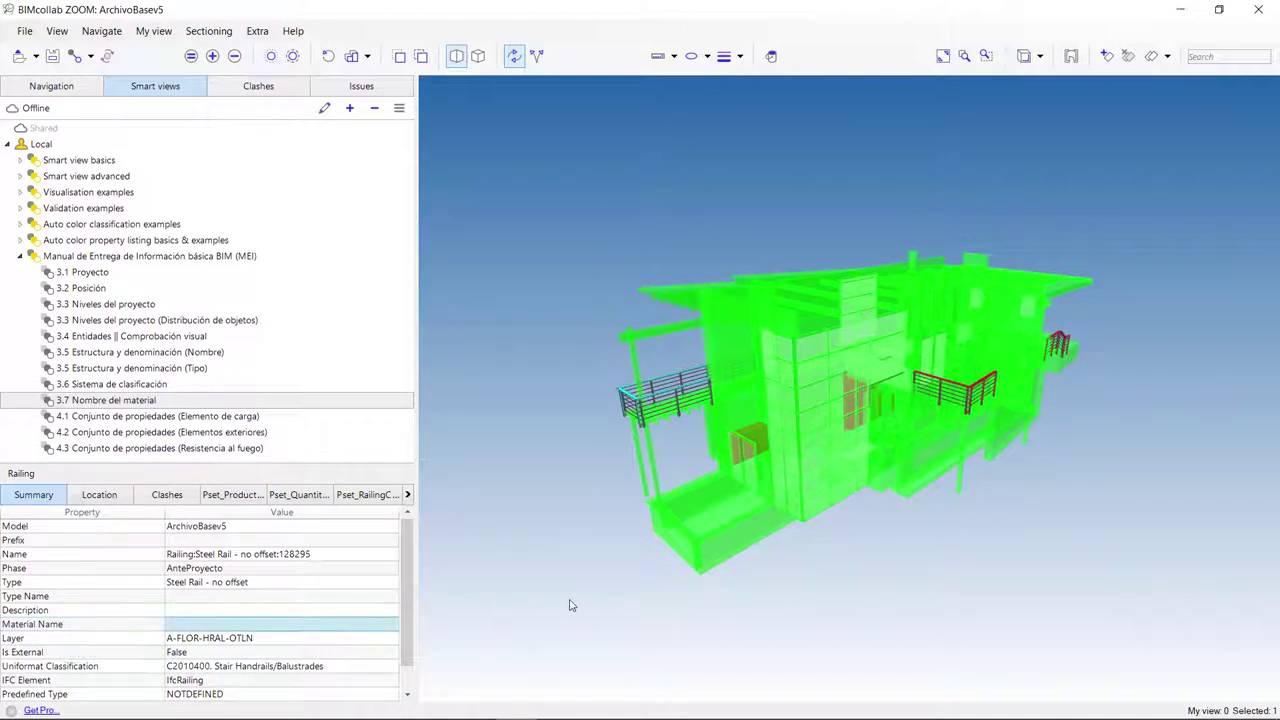
mouse_move(843, 543)
left_mouse_down()
mouse_move(848, 605)
mouse_move(800, 500)
left_mouse_up()
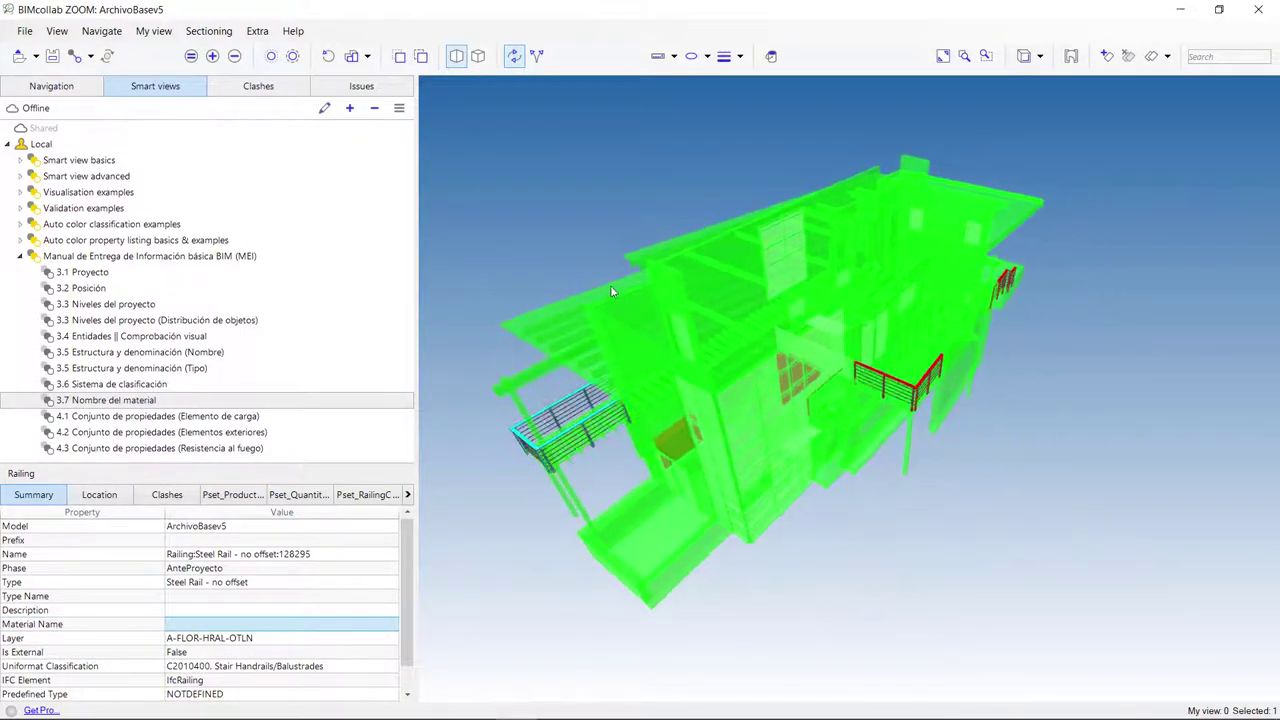
left_click(1110, 55)
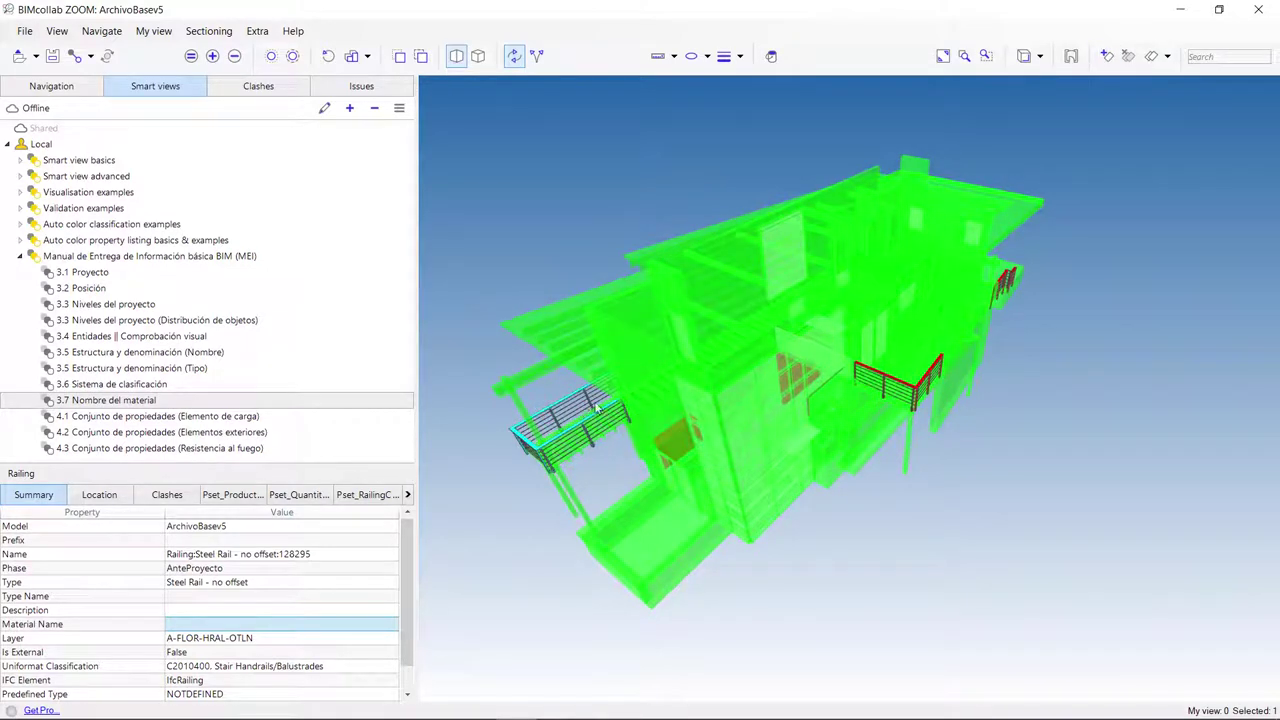
left_click(678, 377)
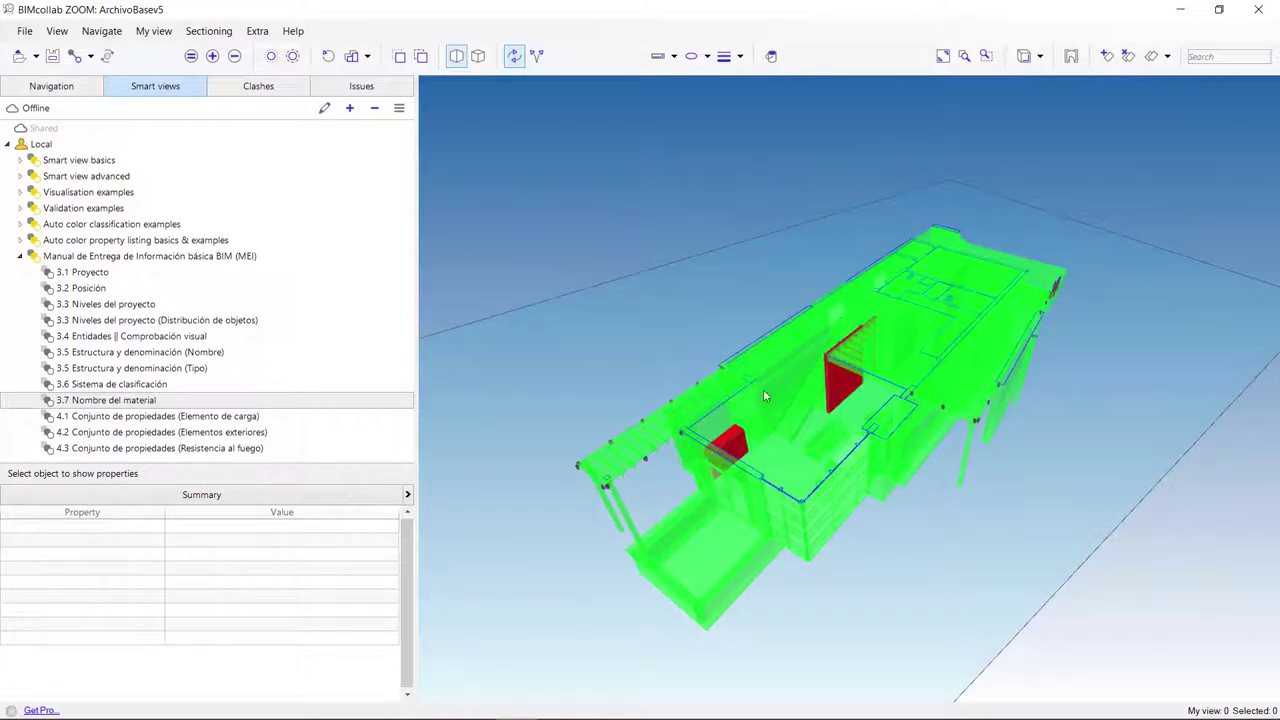
mouse_move(951, 515)
left_mouse_down()
mouse_move(1062, 412)
mouse_move(935, 483)
left_mouse_up()
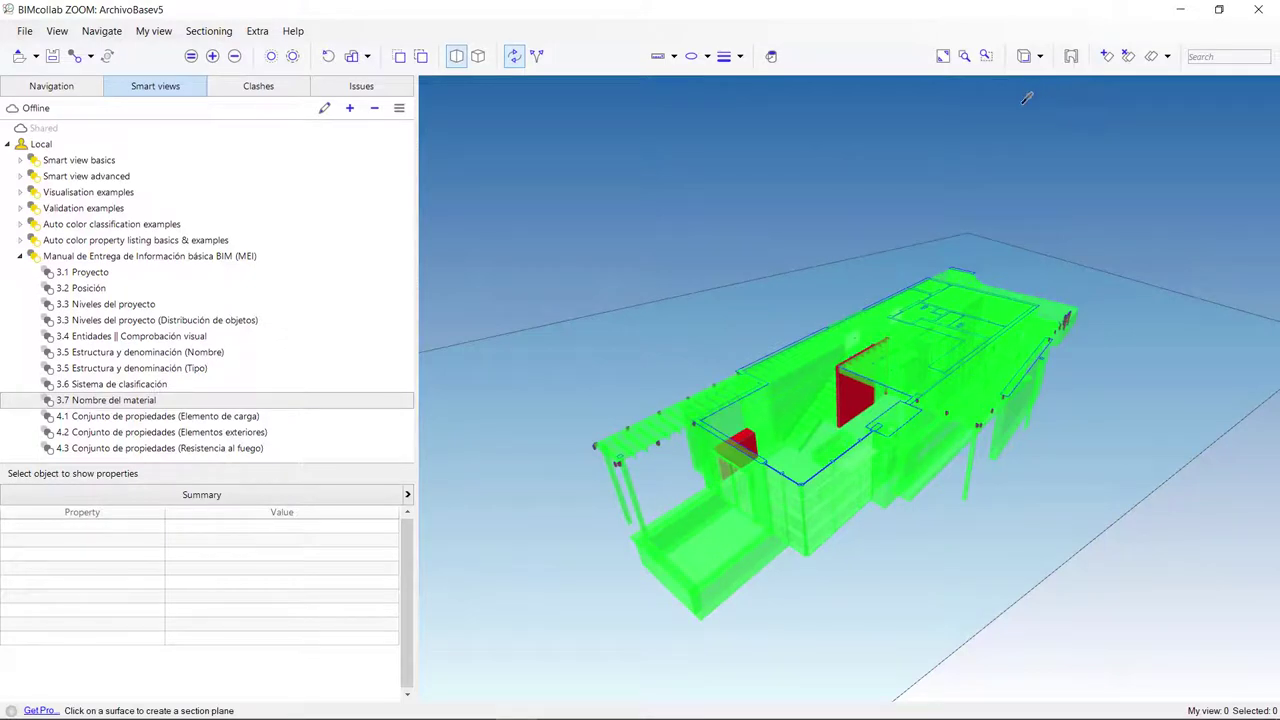
left_click(1108, 56)
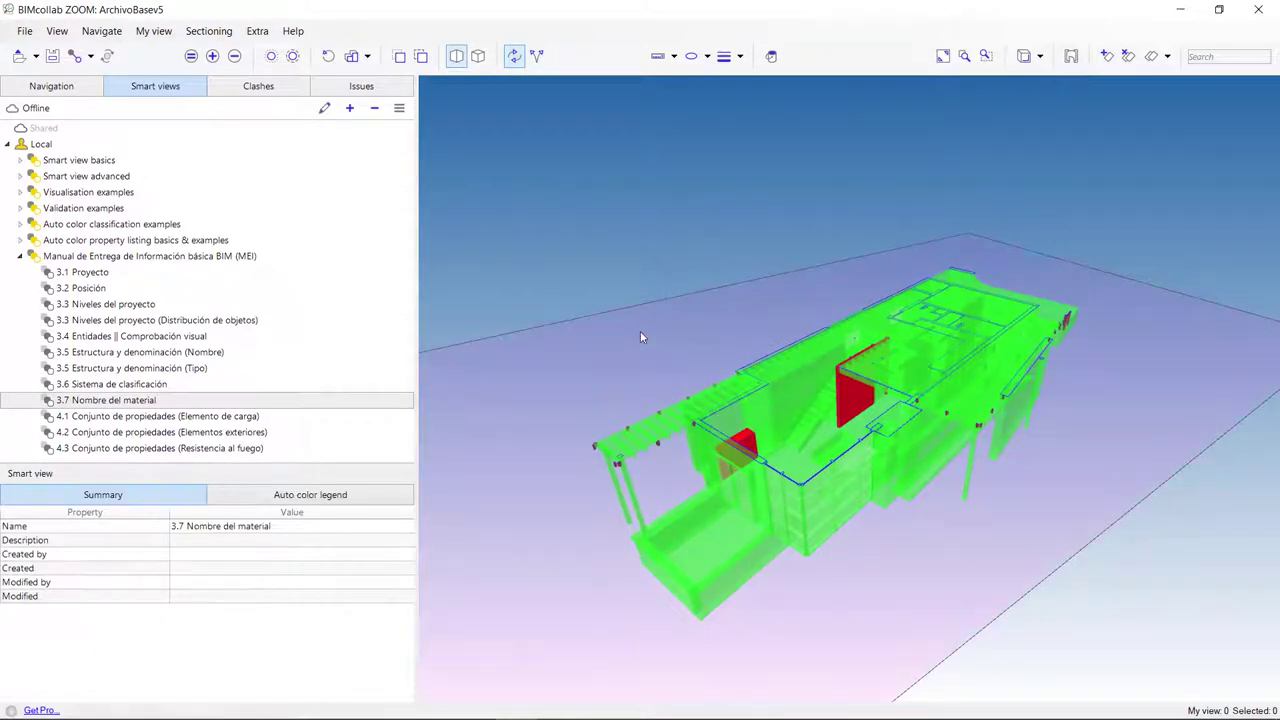
left_click_drag(642, 335, 849, 530)
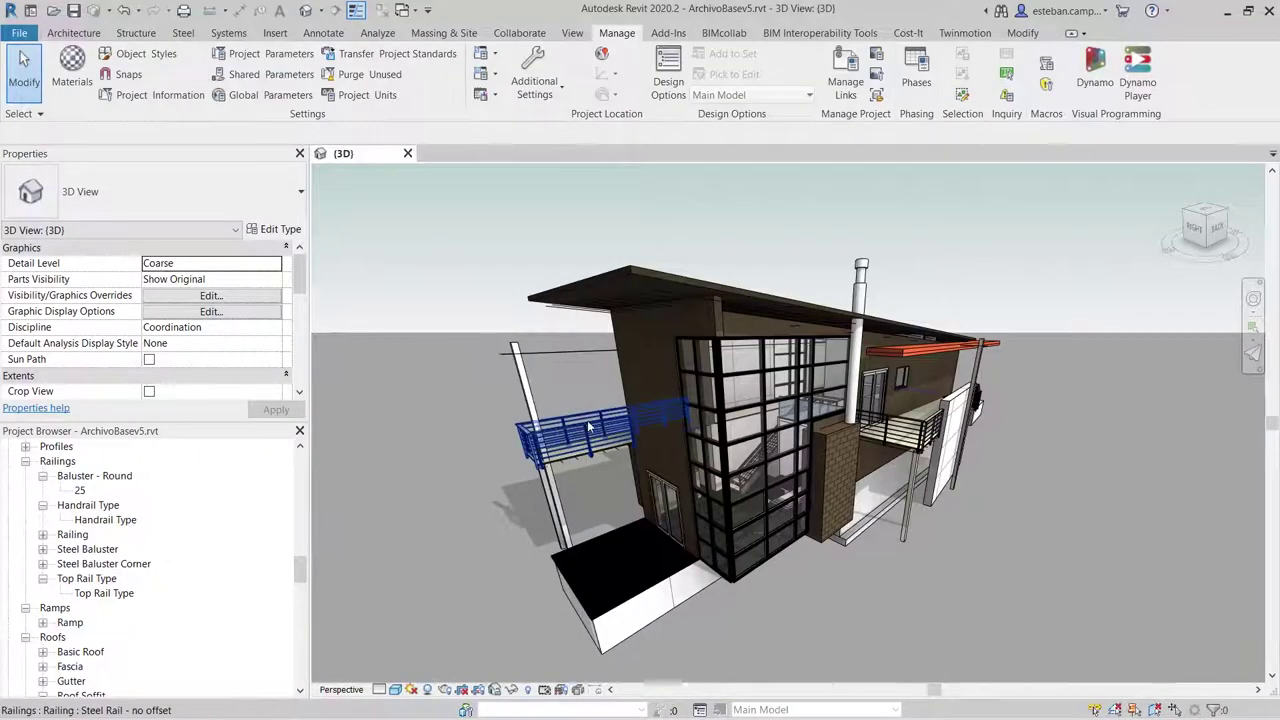
- Open and widen the Edit Rails dialog of the Steel Rail - no offset railing type
left_click(590, 428)
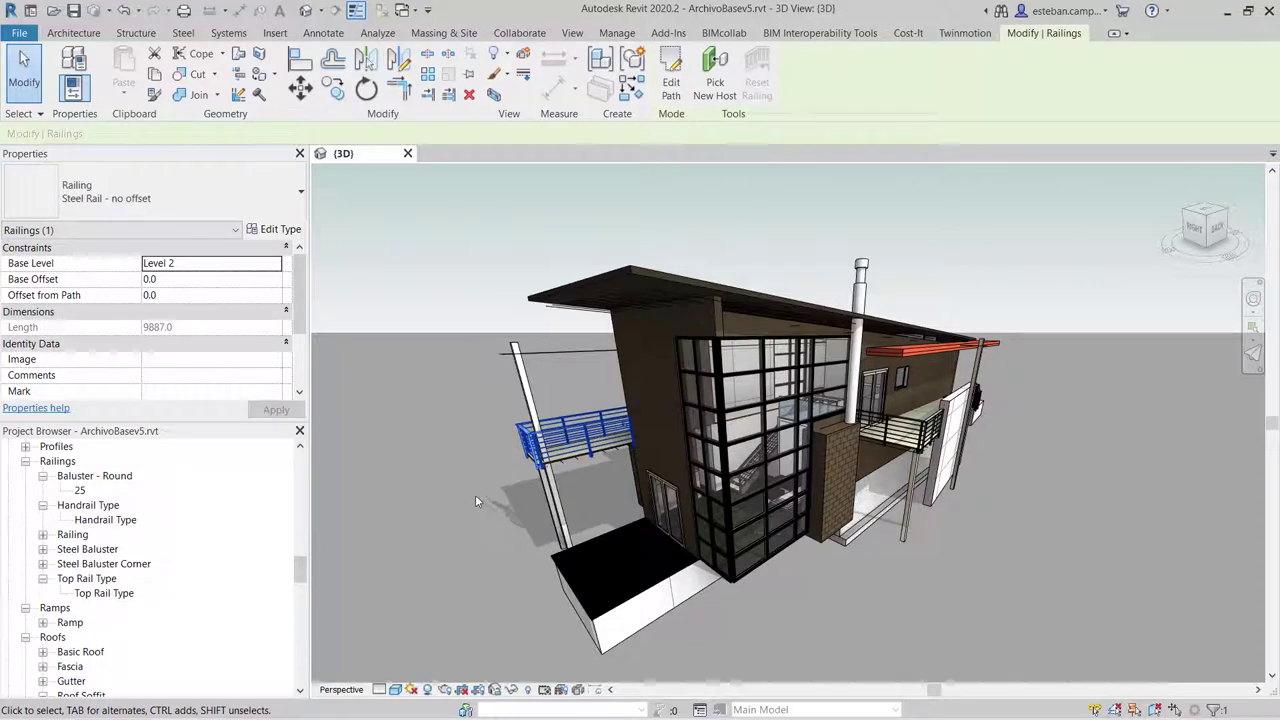
left_click(278, 229)
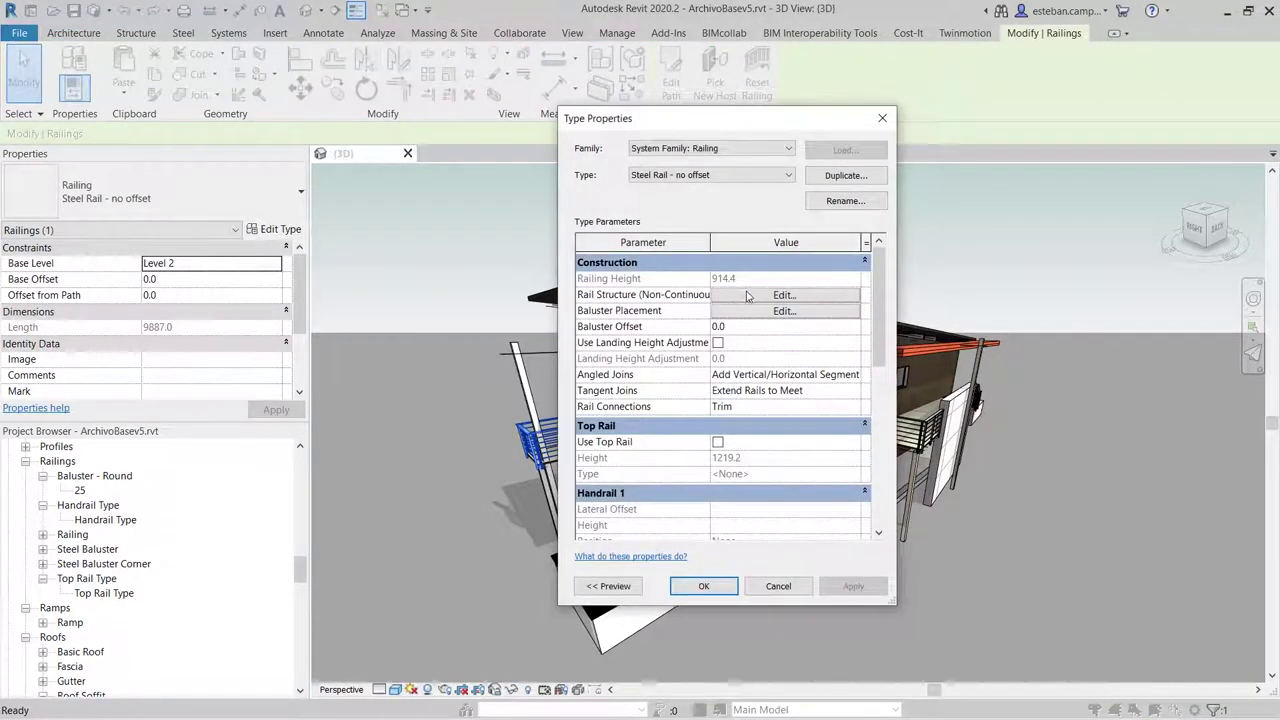
left_click(784, 295)
mouse_move(686, 119)
left_mouse_down()
mouse_move(820, 178)
mouse_move(783, 150)
left_mouse_up()
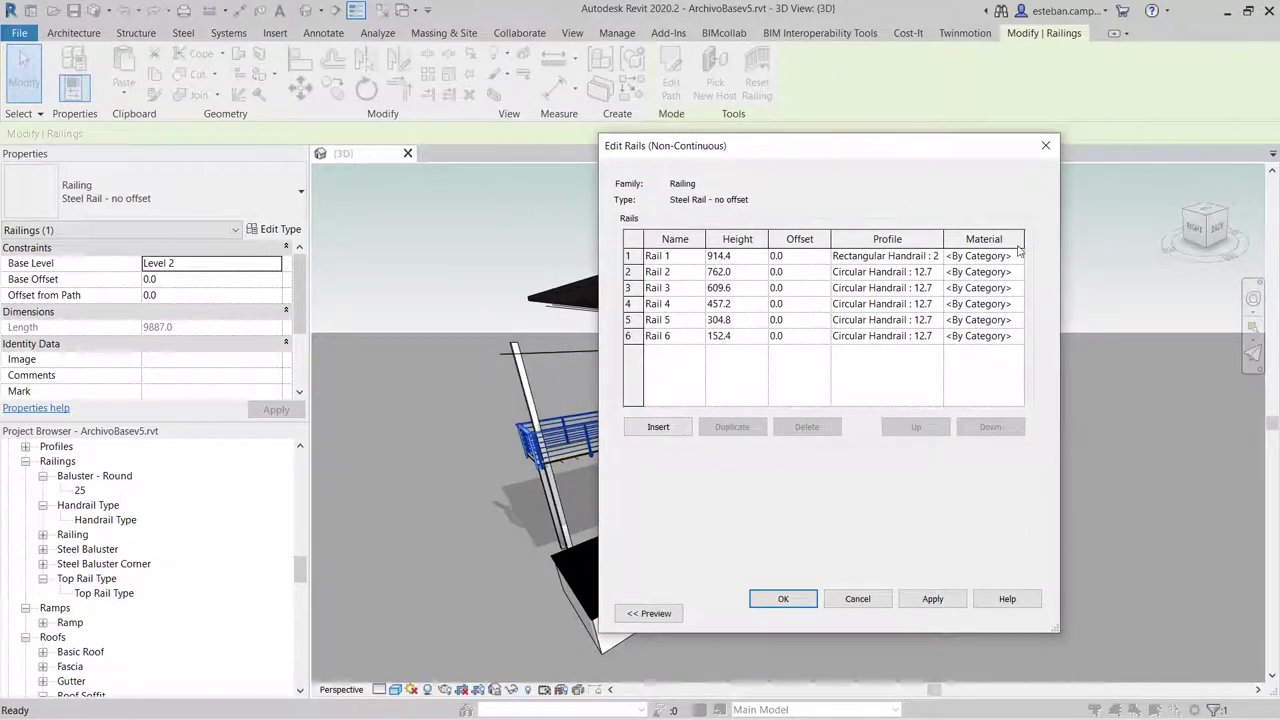
left_click_drag(1058, 254, 1118, 254)
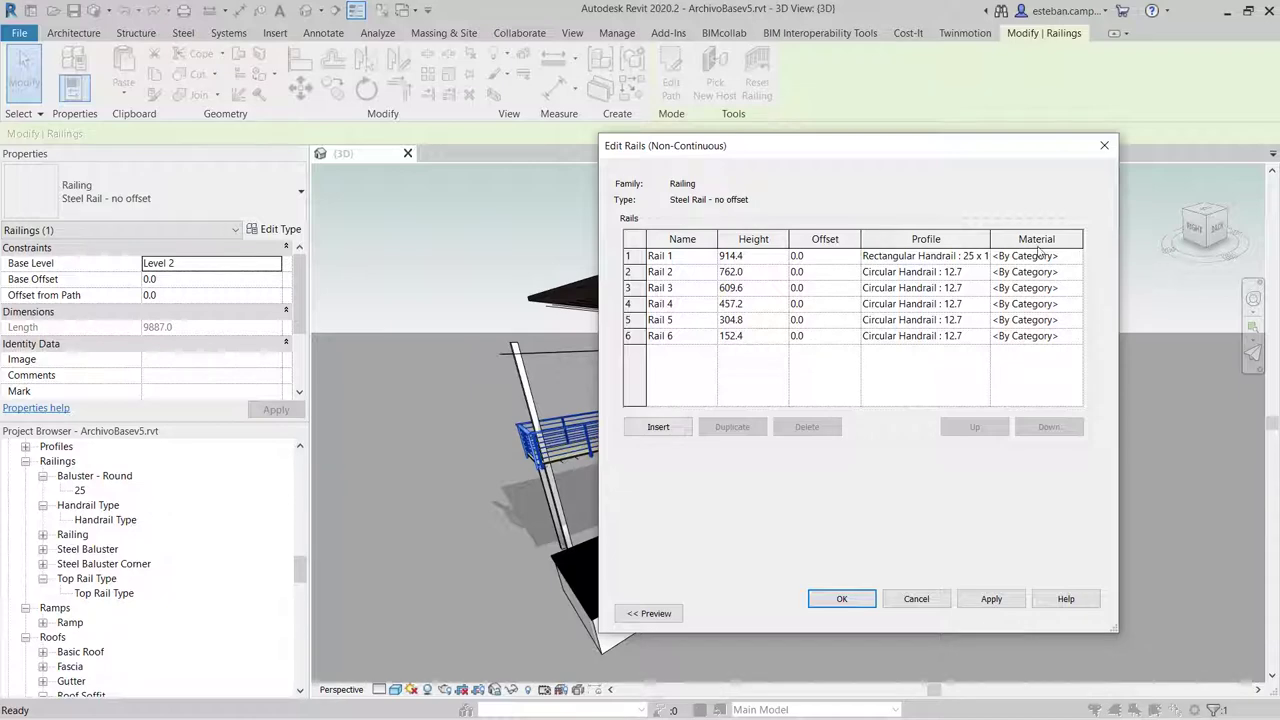
- Duplicate Metal - Steel from the material browser as 'Acero' and assign it to Rail 1
left_click(1070, 256)
left_click(1076, 256)
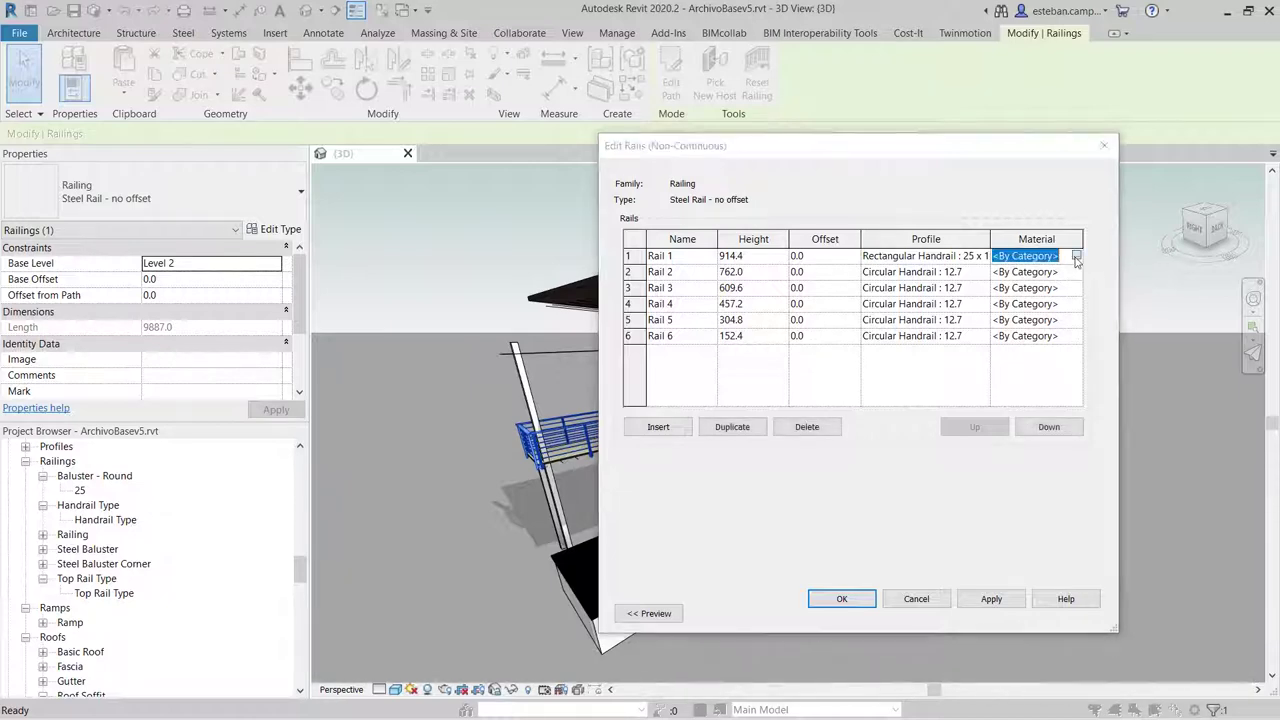
type("stell")
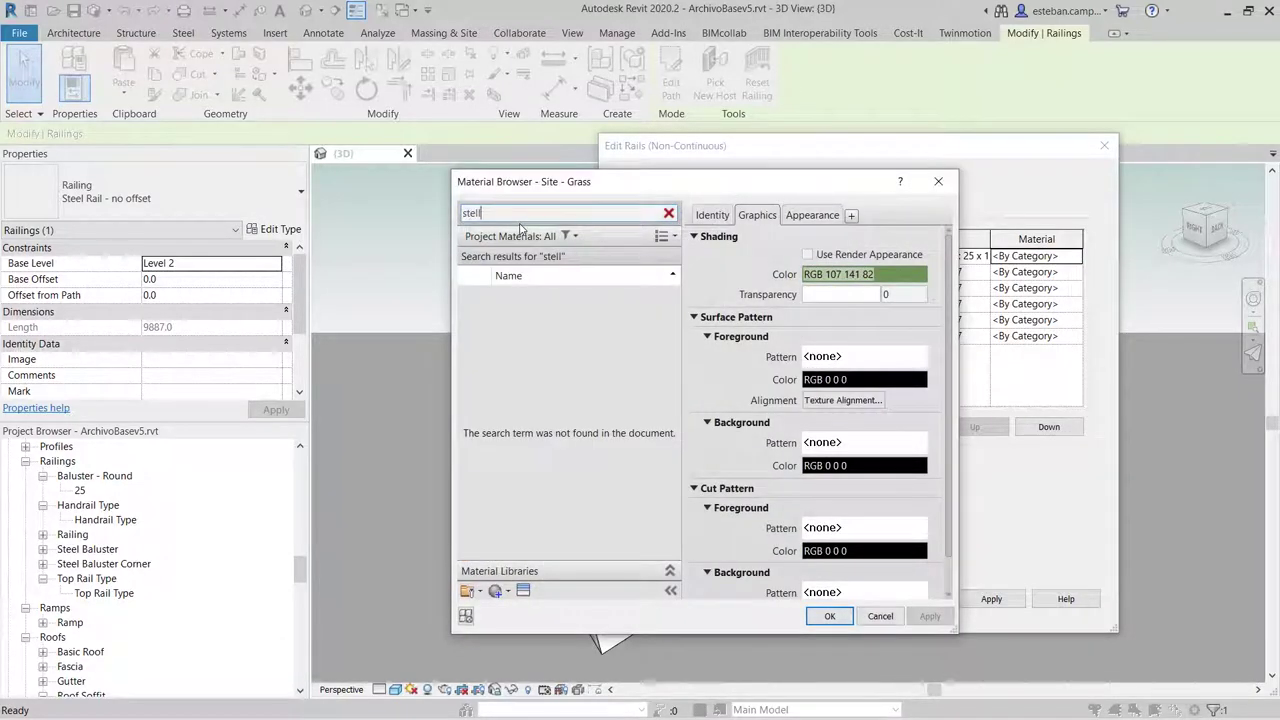
key("BackSpace")
key("BackSpace")
type("e")
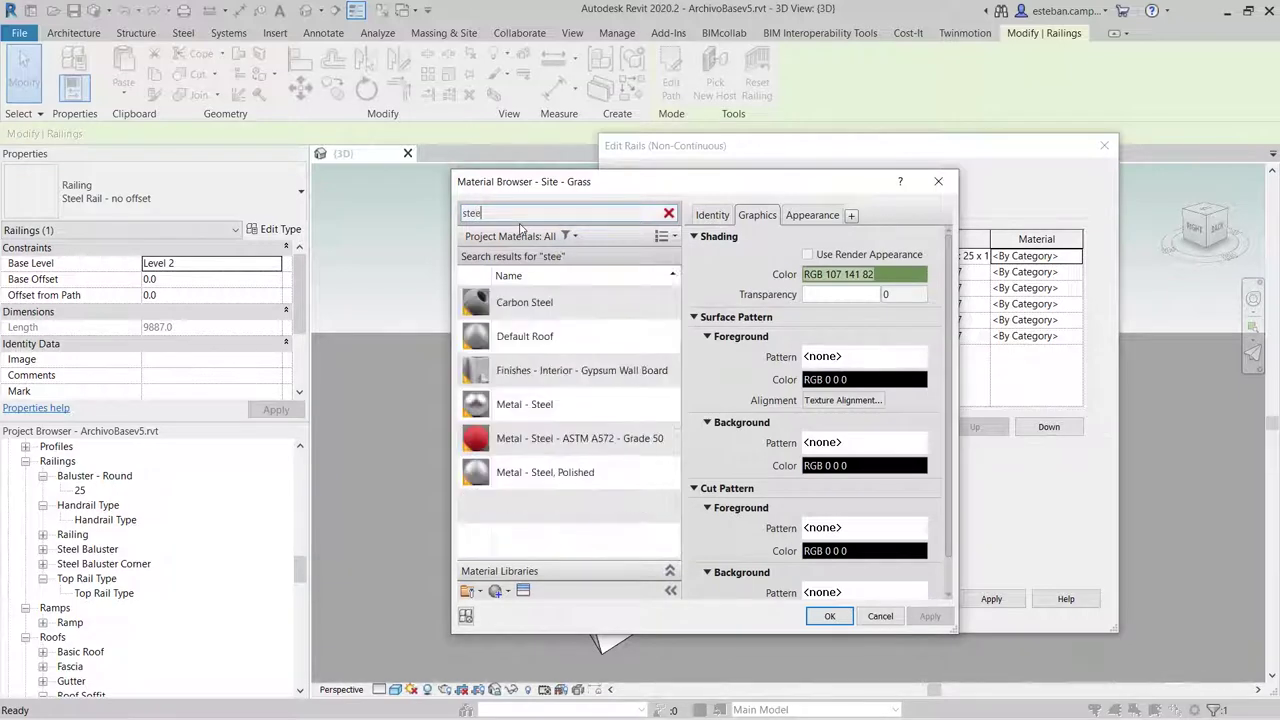
left_click(540, 404)
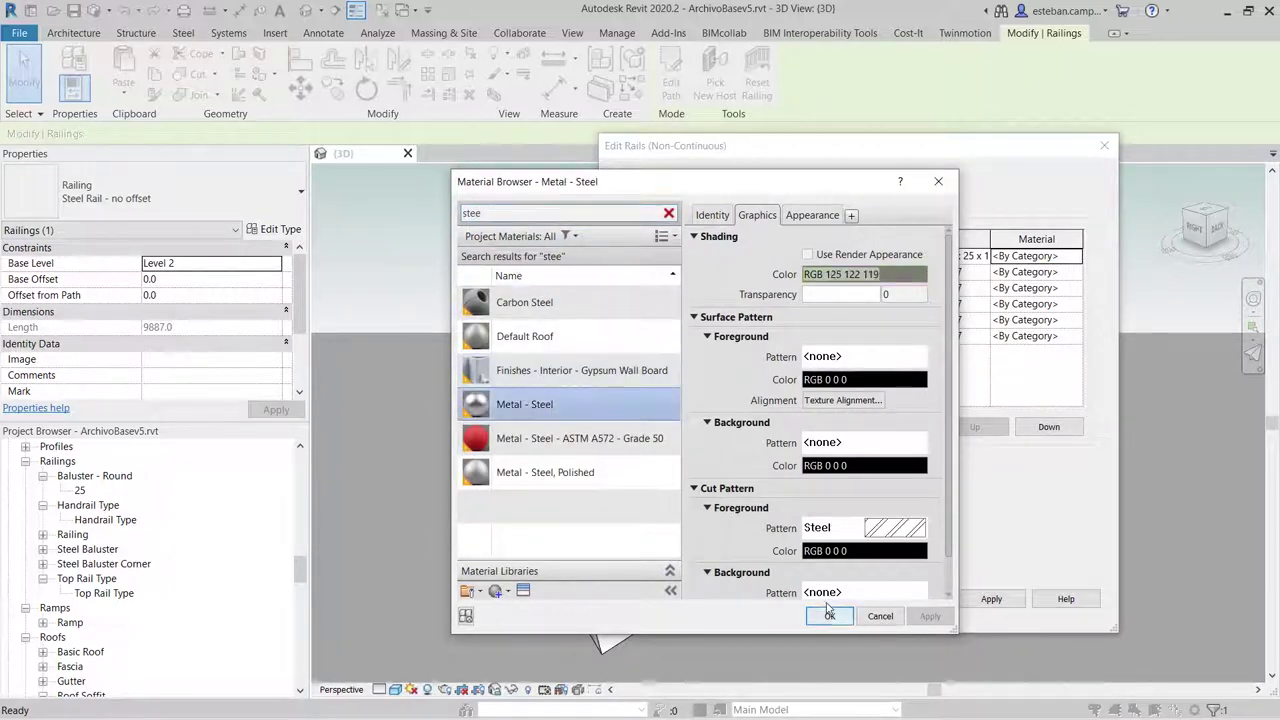
right_click(543, 409)
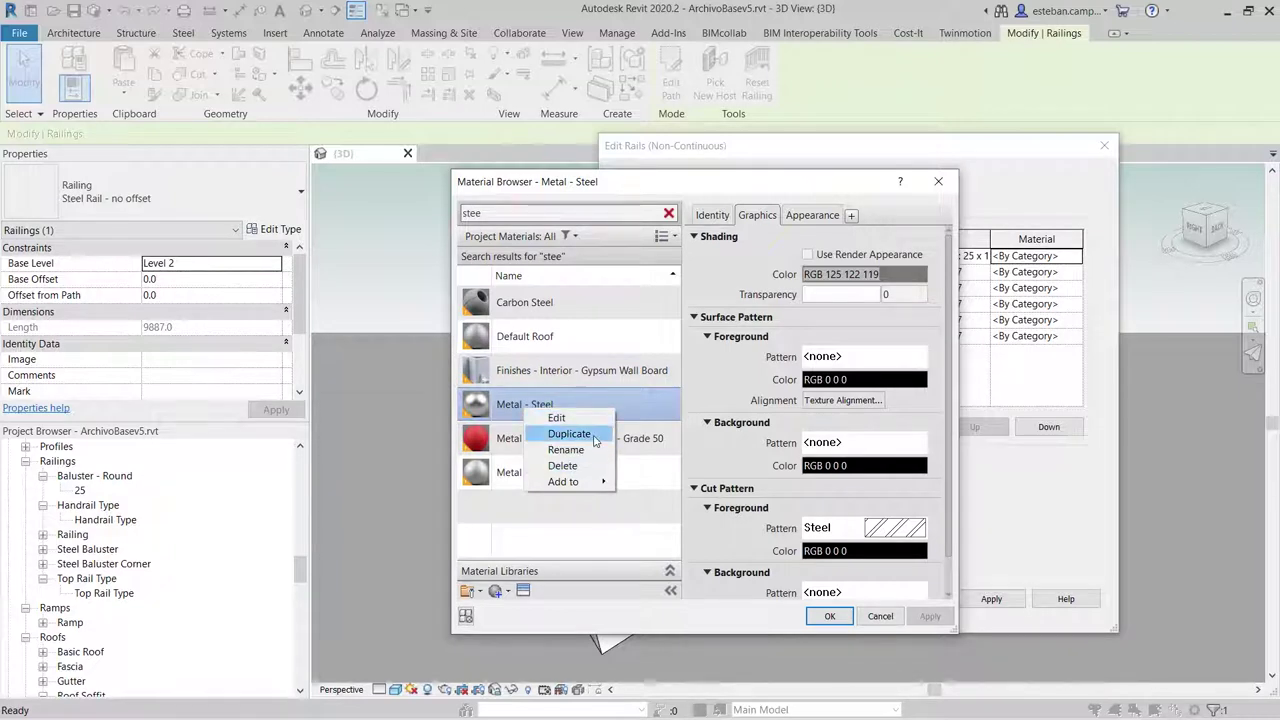
left_click(569, 433)
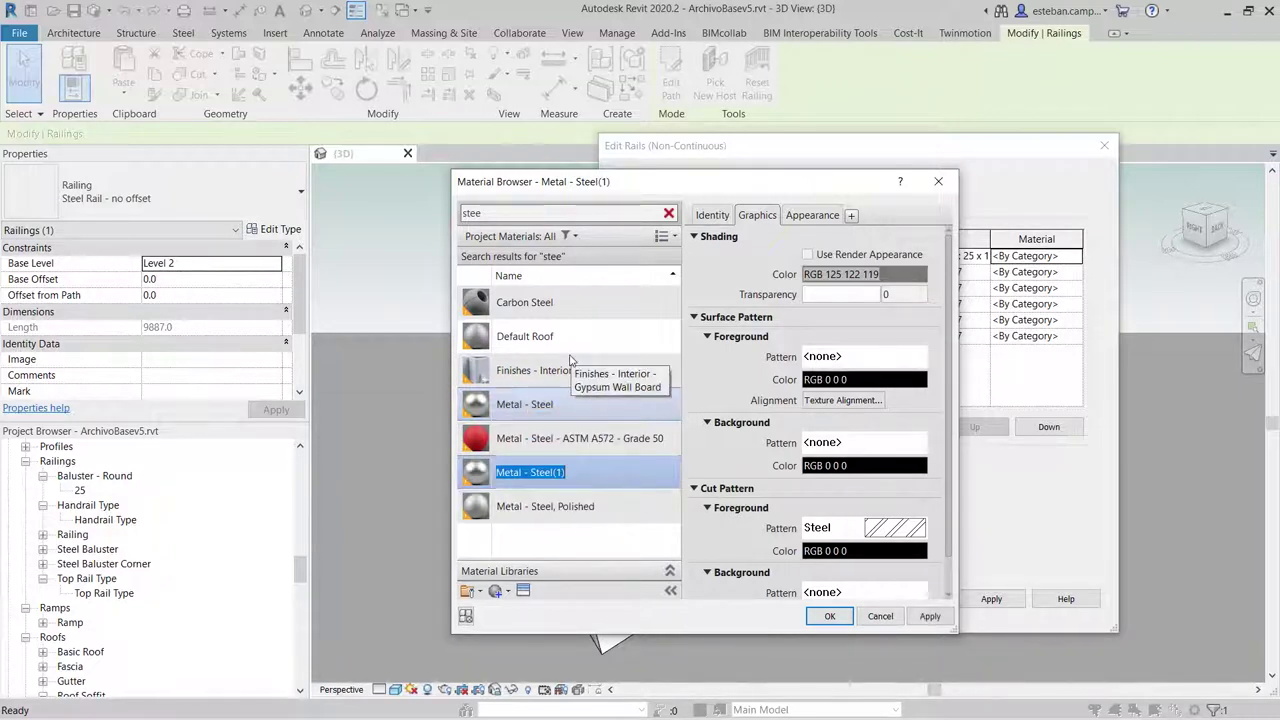
type("Acero")
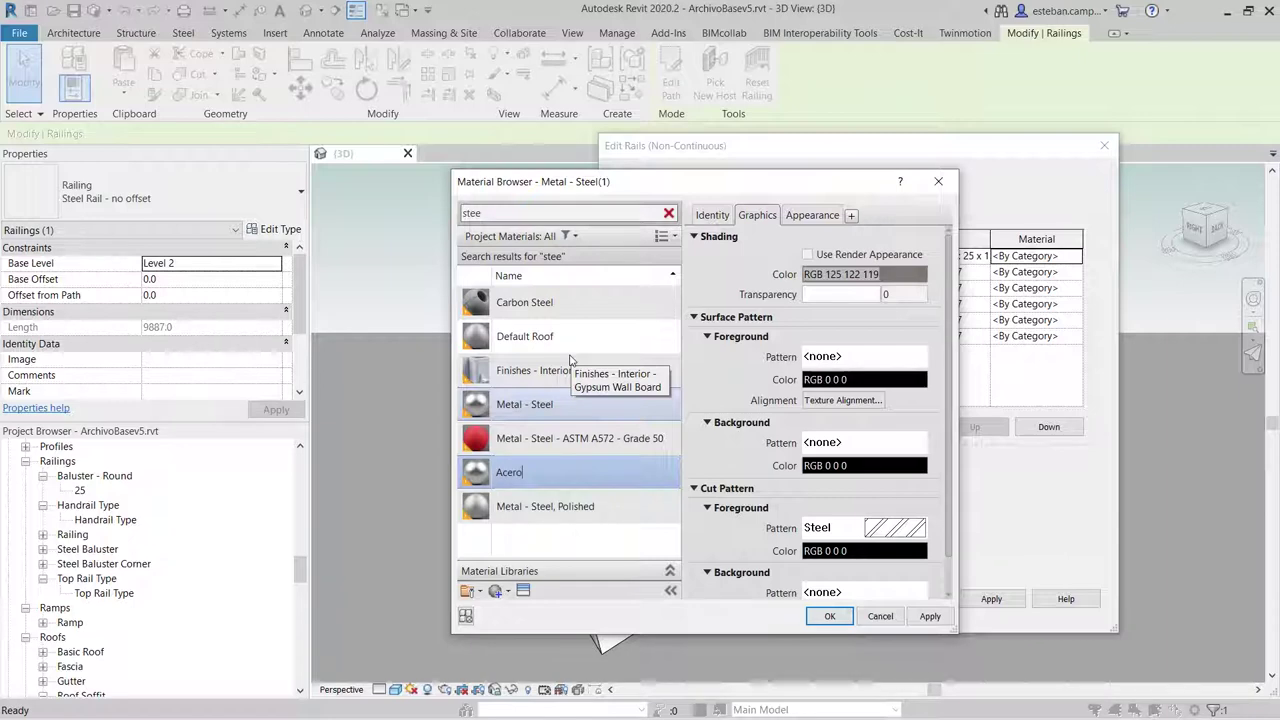
key("Return")
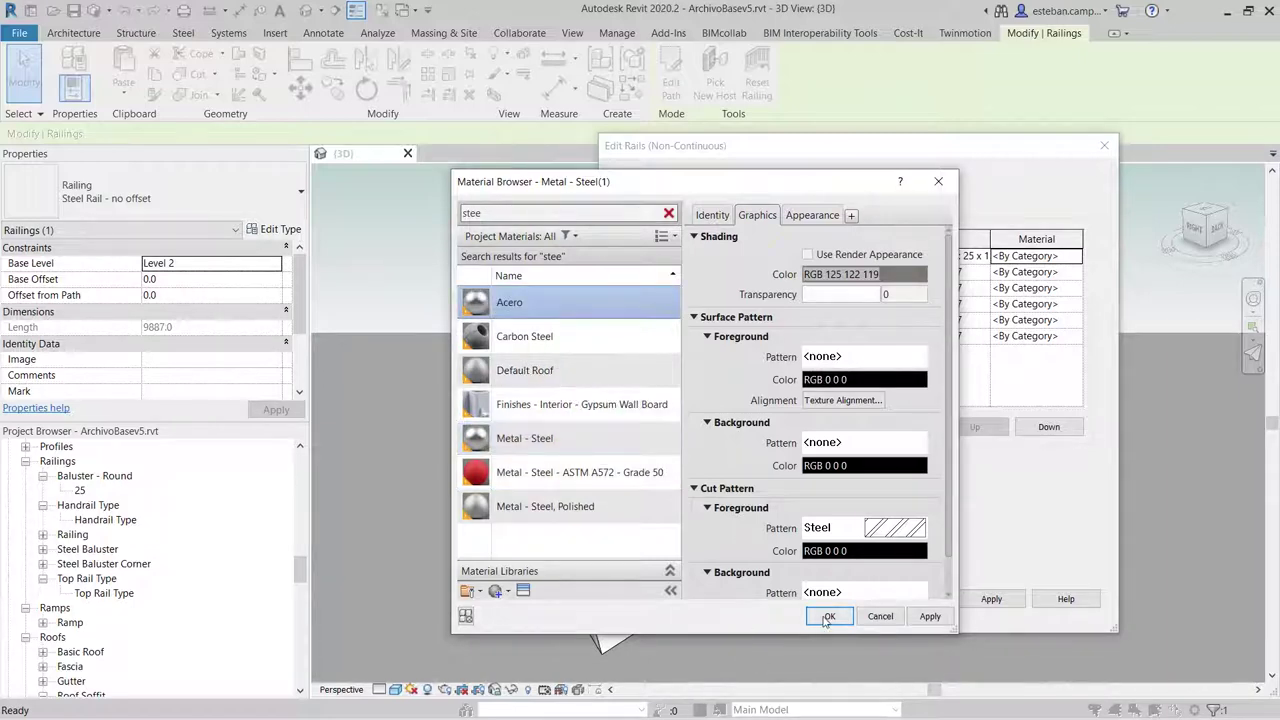
left_click(829, 616)
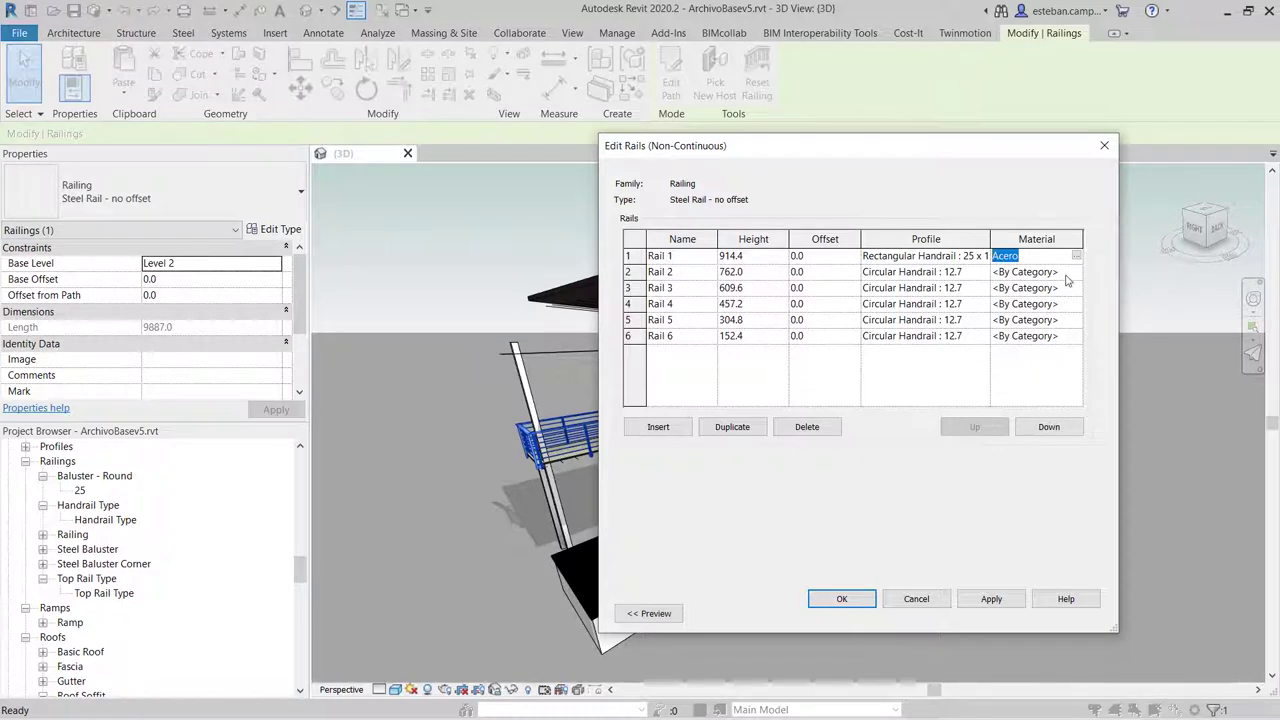
- Paste the Acero material into the Material cells of Rails 2 through 6
left_click(1066, 272)
type("Acero")
left_click(1060, 287)
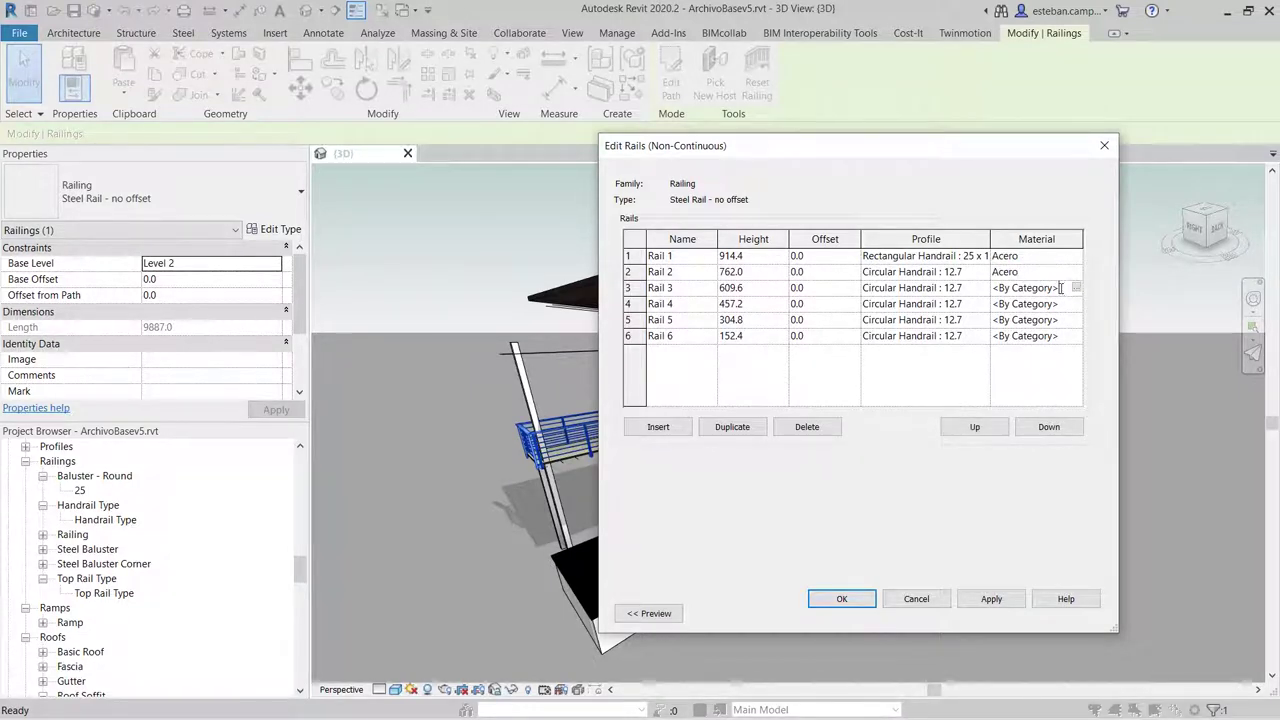
type("Acero")
left_click(1055, 303)
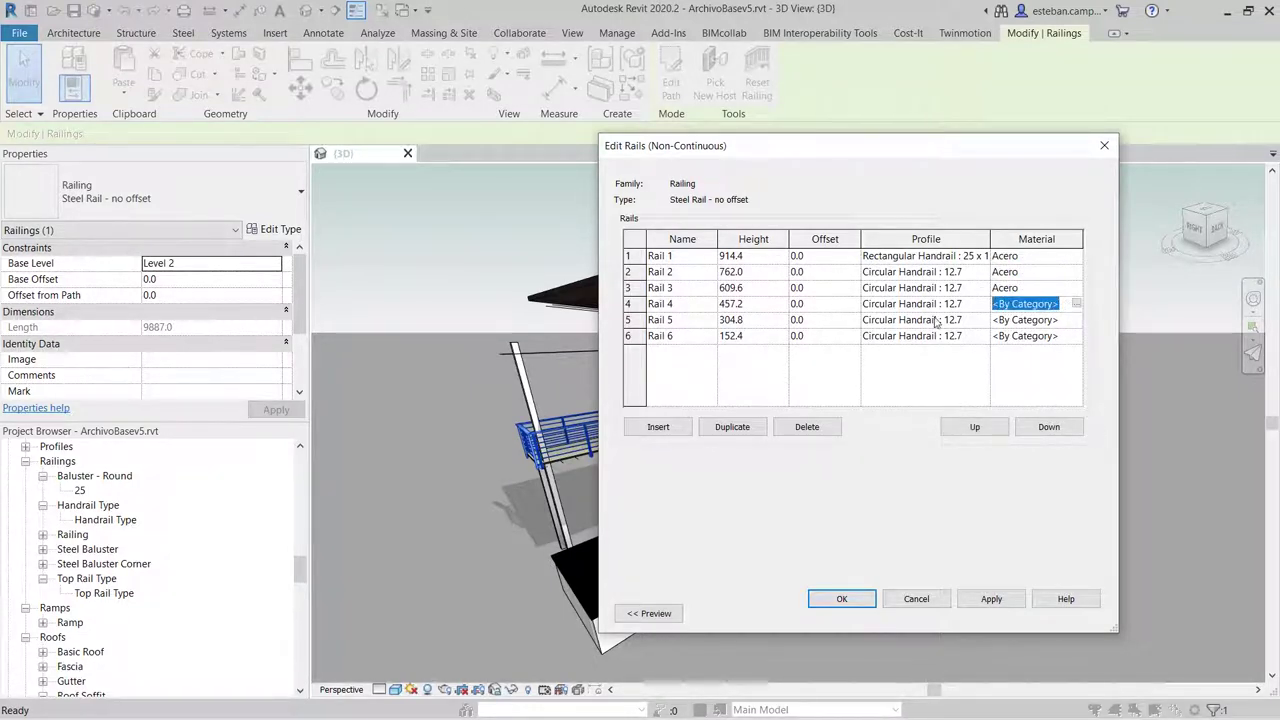
type("Acero")
left_click(1060, 320)
type("Acero")
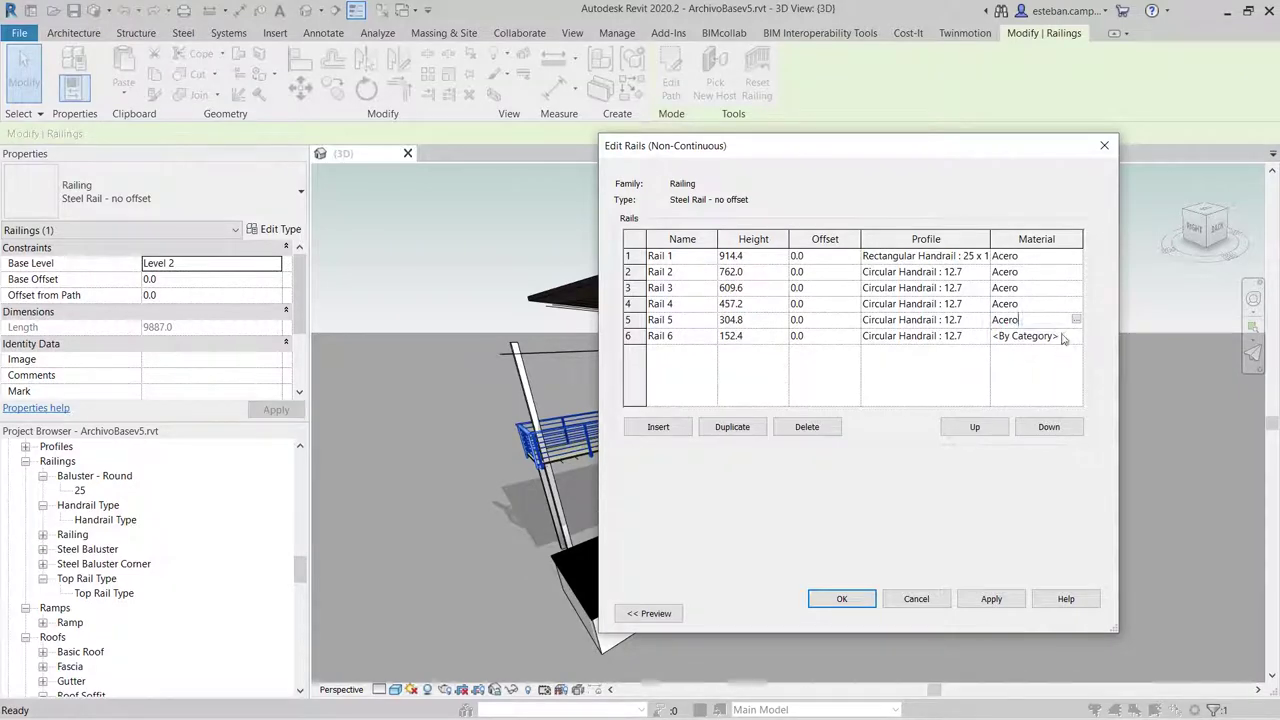
left_click(1064, 338)
type("Acero")
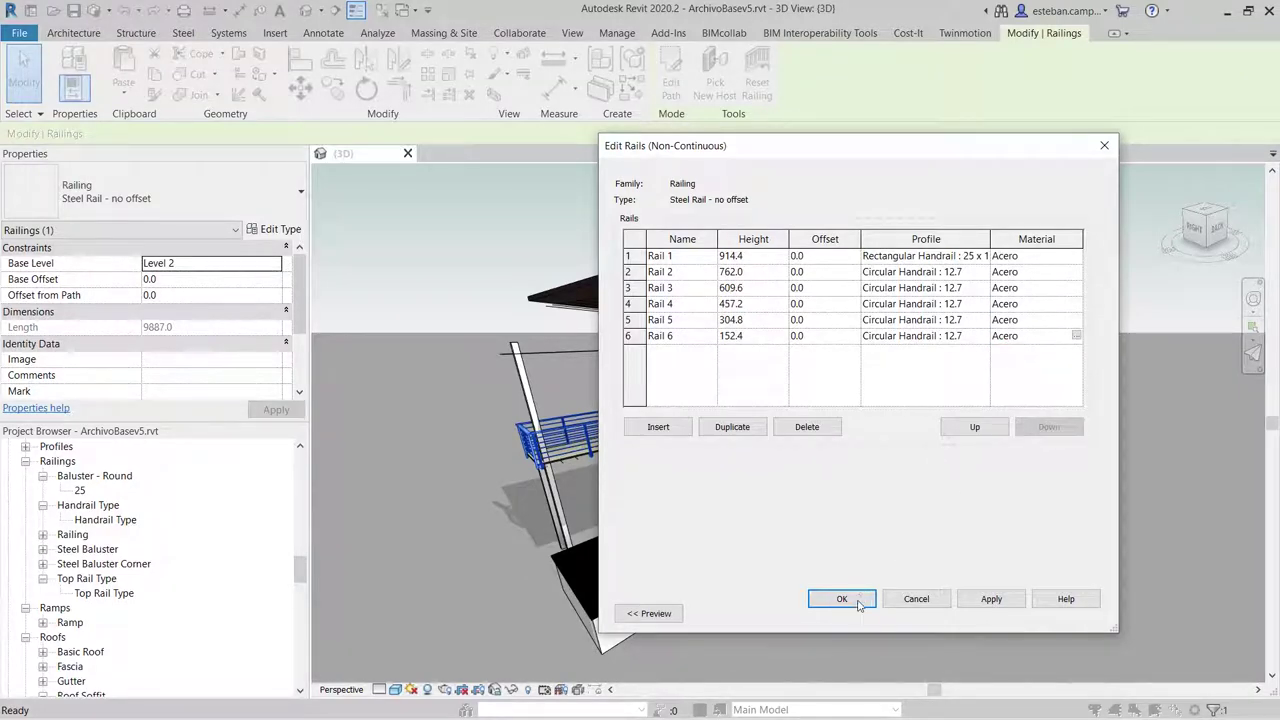
- Accept the Edit Rails and Type Properties changes and deselect the railing
left_click(857, 602)
left_click(832, 533)
key("Escape")
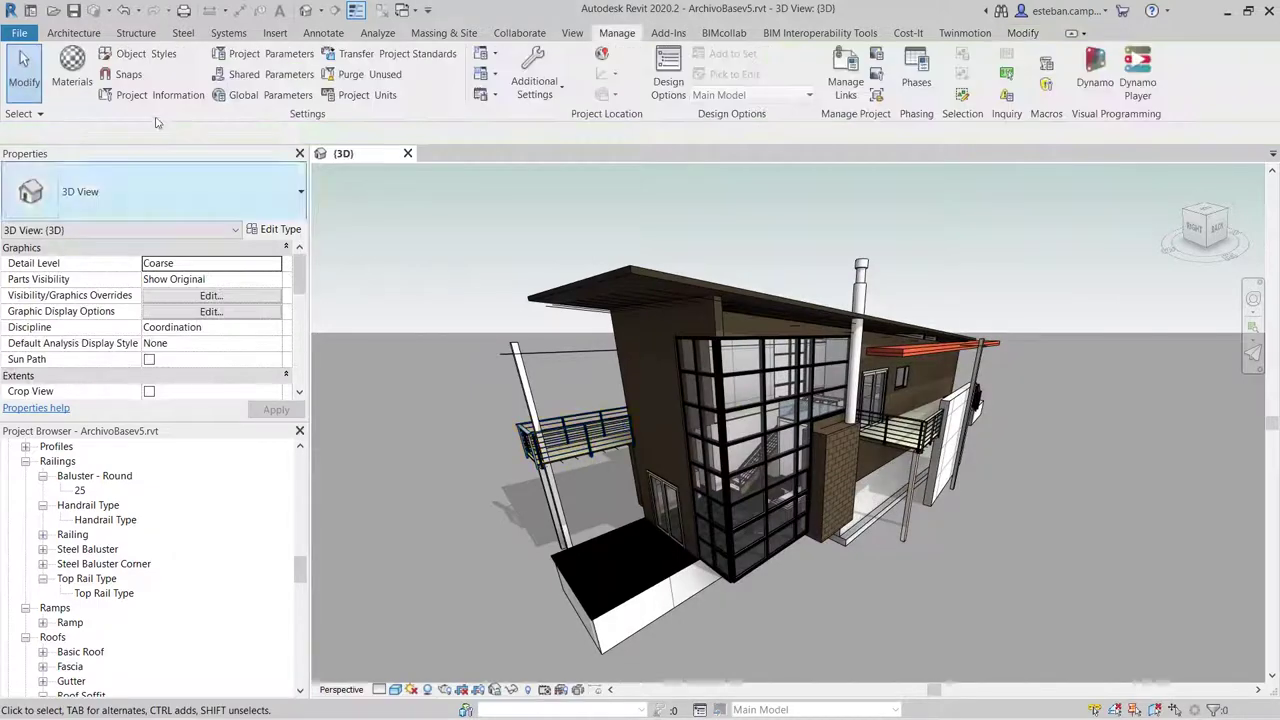
- Re-export the updated model to IFC, answering Sí to overwrite ArchivoBasev5.ifc
left_click(19, 33)
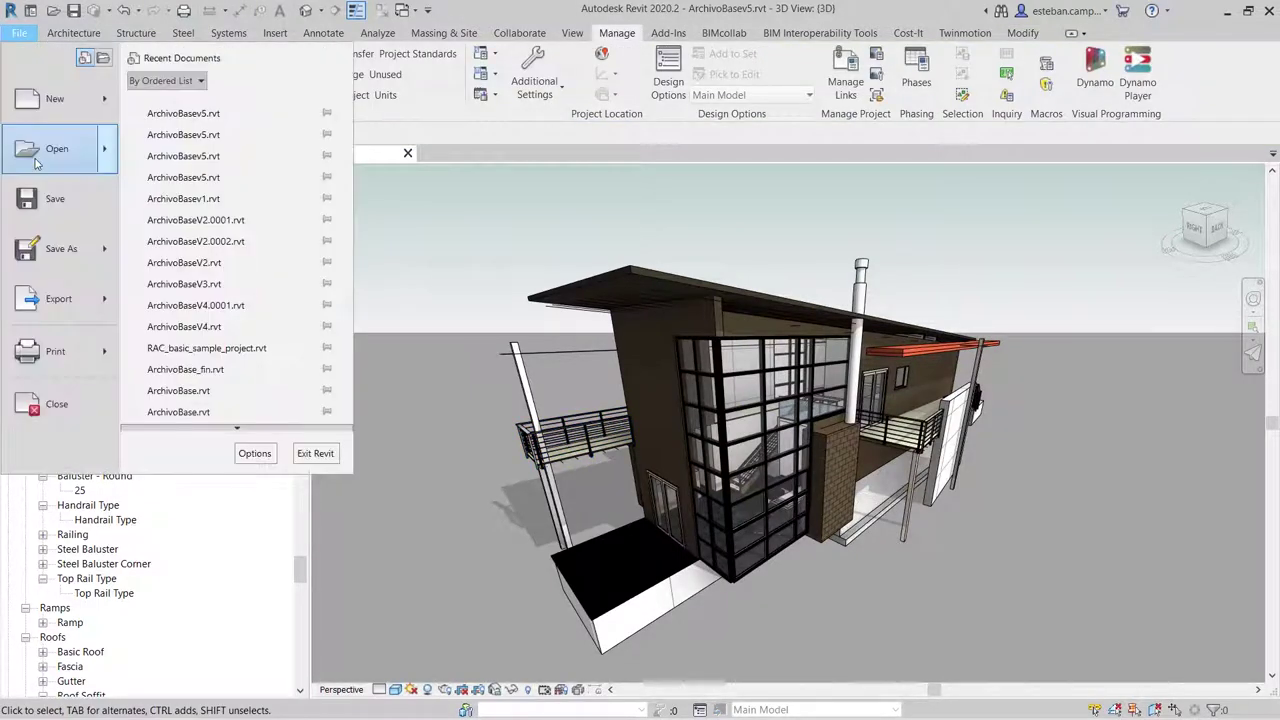
mouse_move(58, 298)
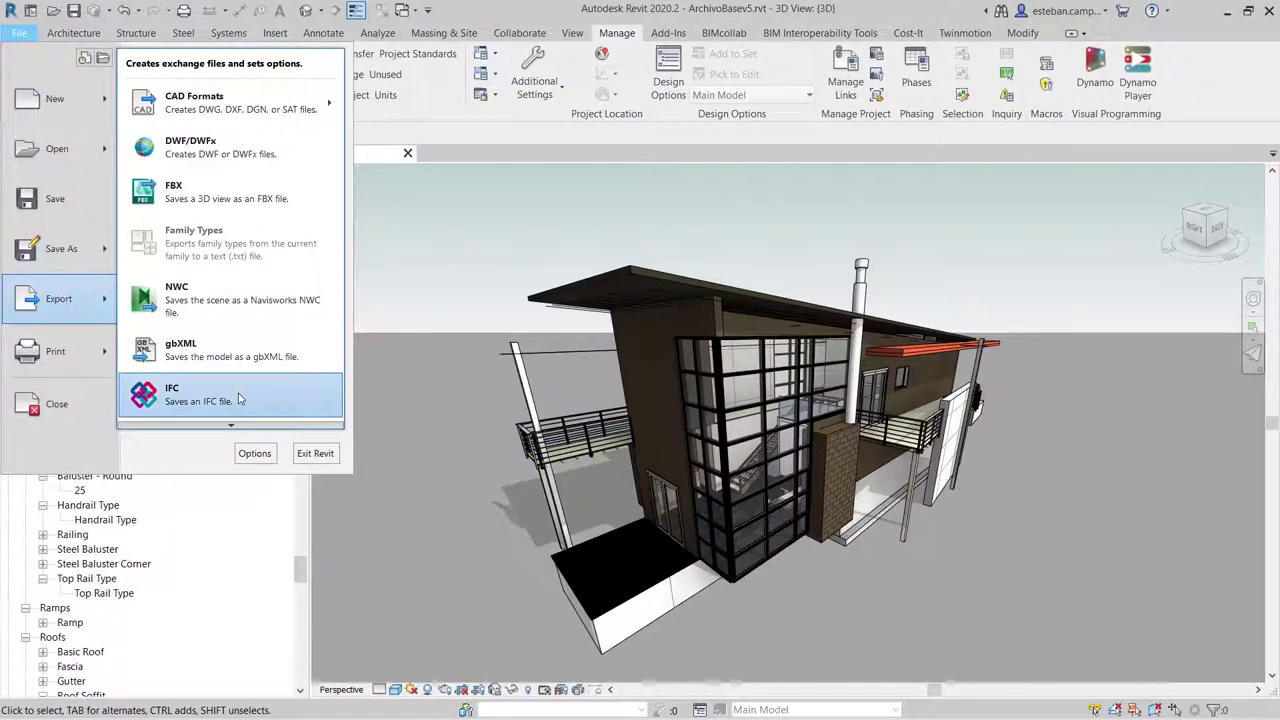
left_click(239, 399)
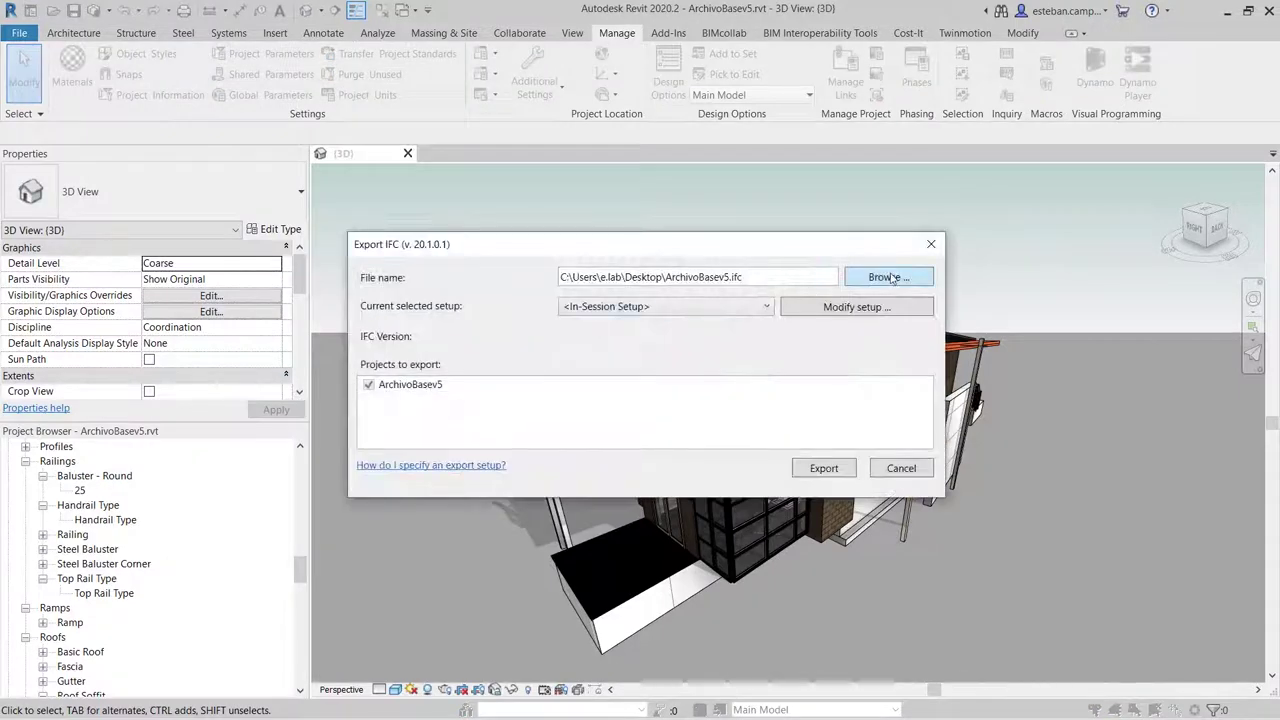
left_click(822, 468)
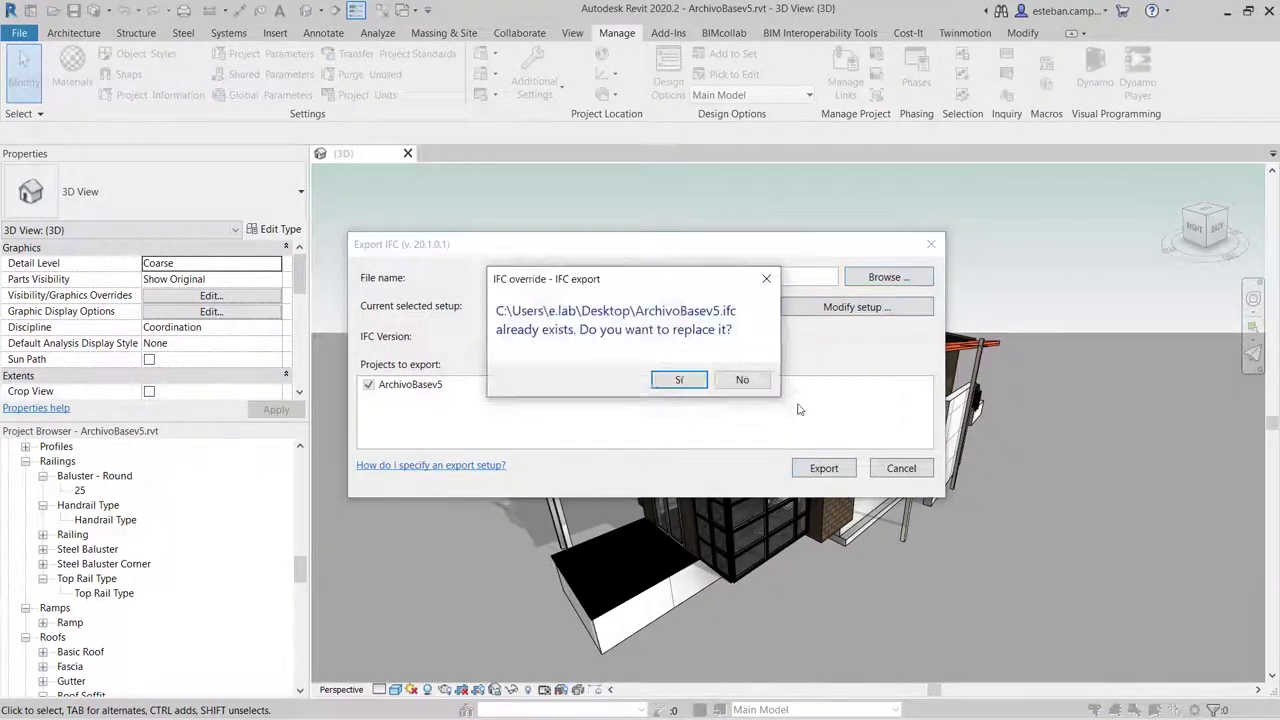
left_click(674, 382)
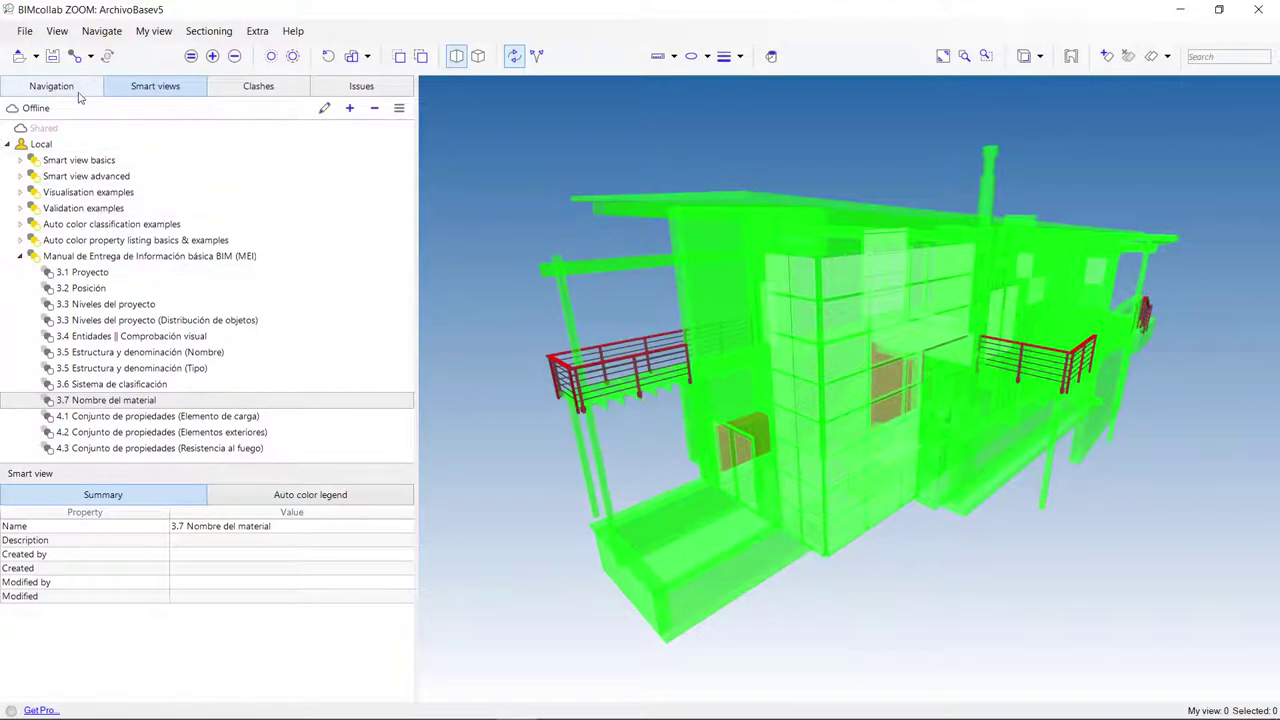
- Reload ArchivoBasev5 from the updated IFC via its Navigation tree menu, then list the smart views
left_click(79, 92)
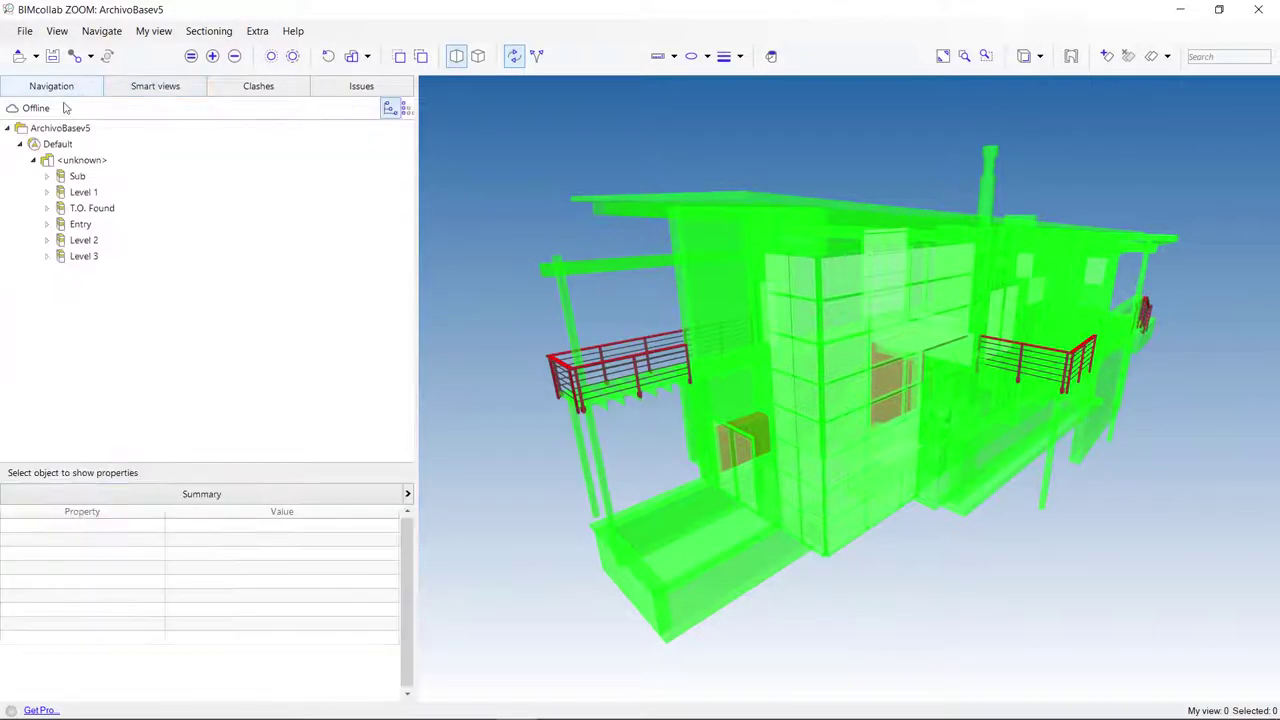
left_click(60, 130)
right_click(60, 136)
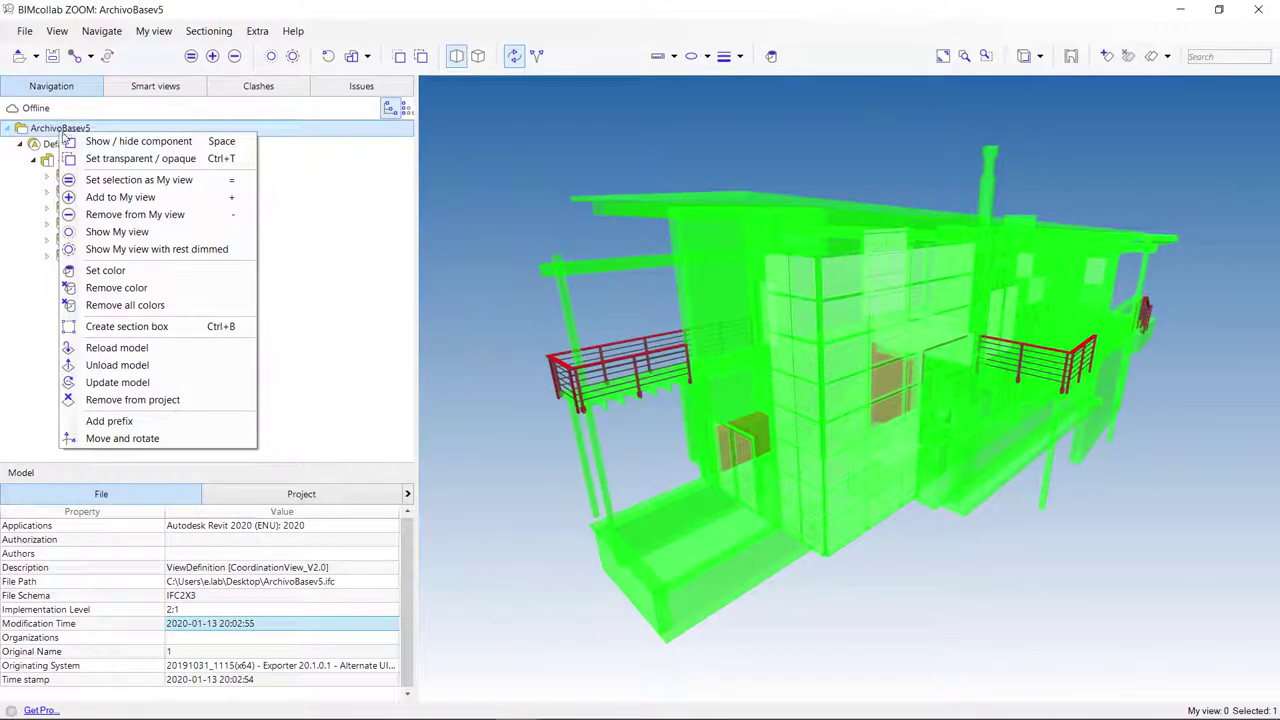
left_click(150, 347)
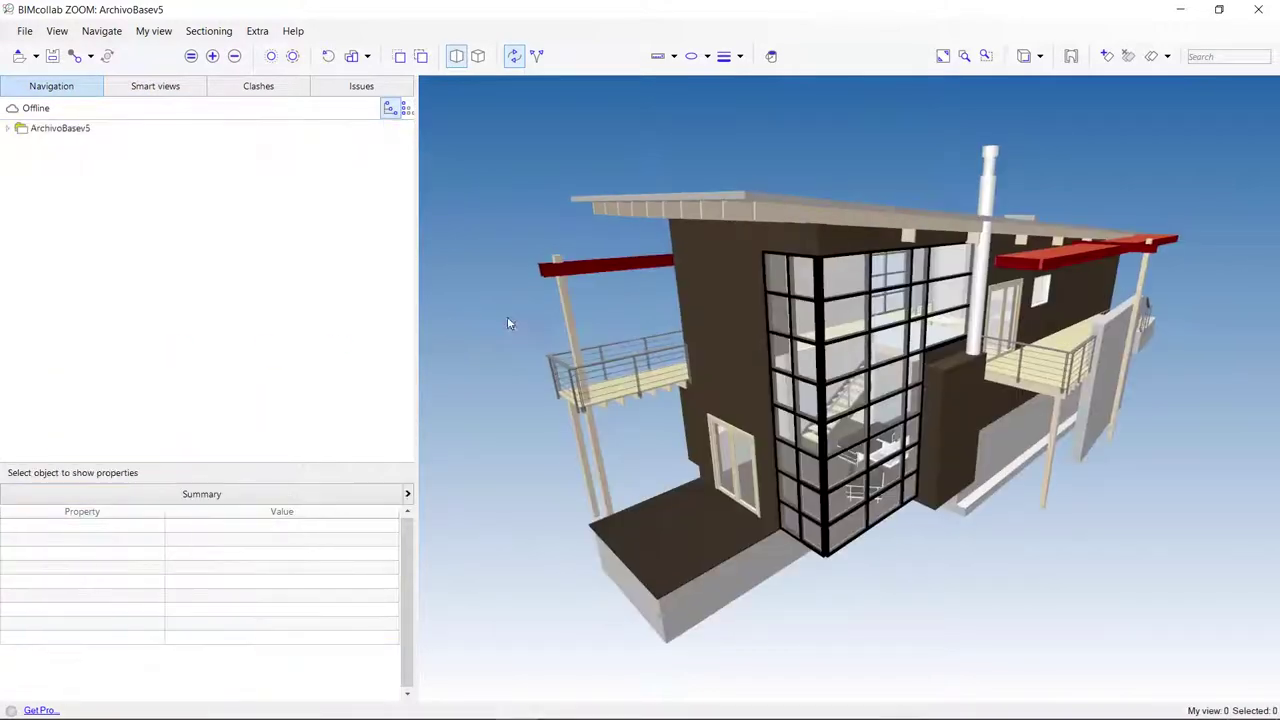
left_click(170, 87)
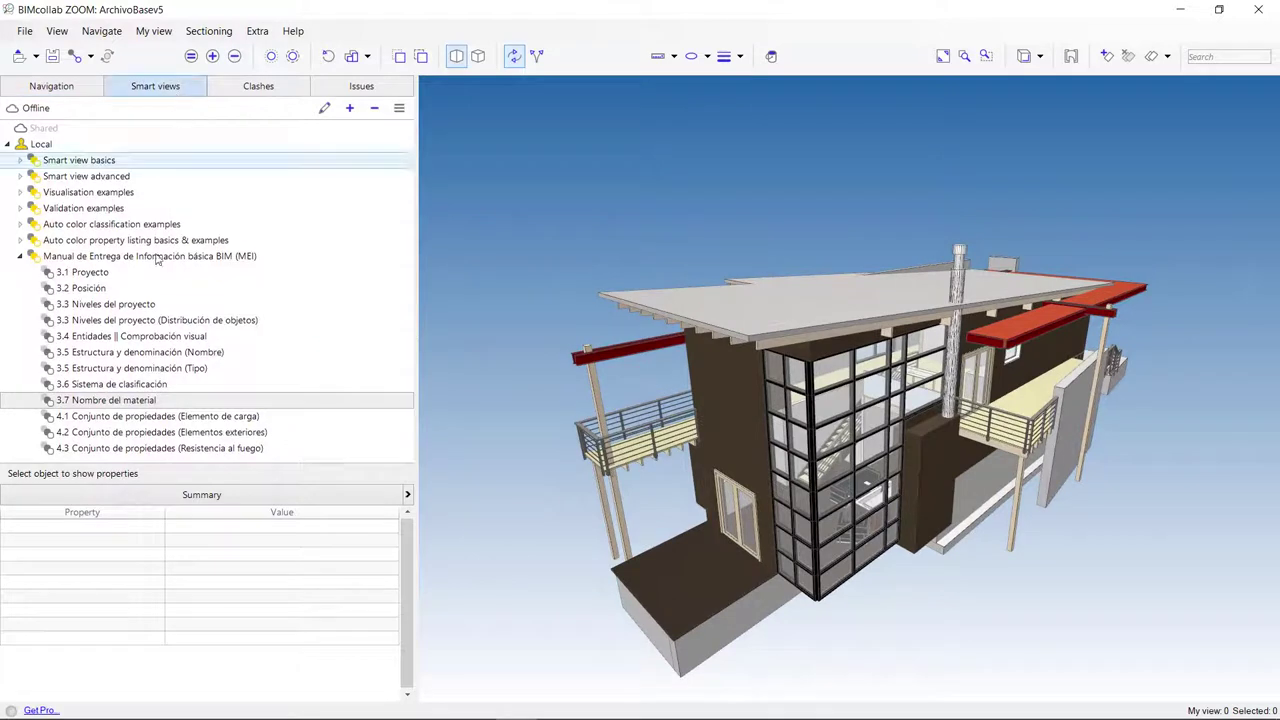
- Apply the 3.7 Nombre del material smart view and orbit to see the railings now green
left_click(115, 402)
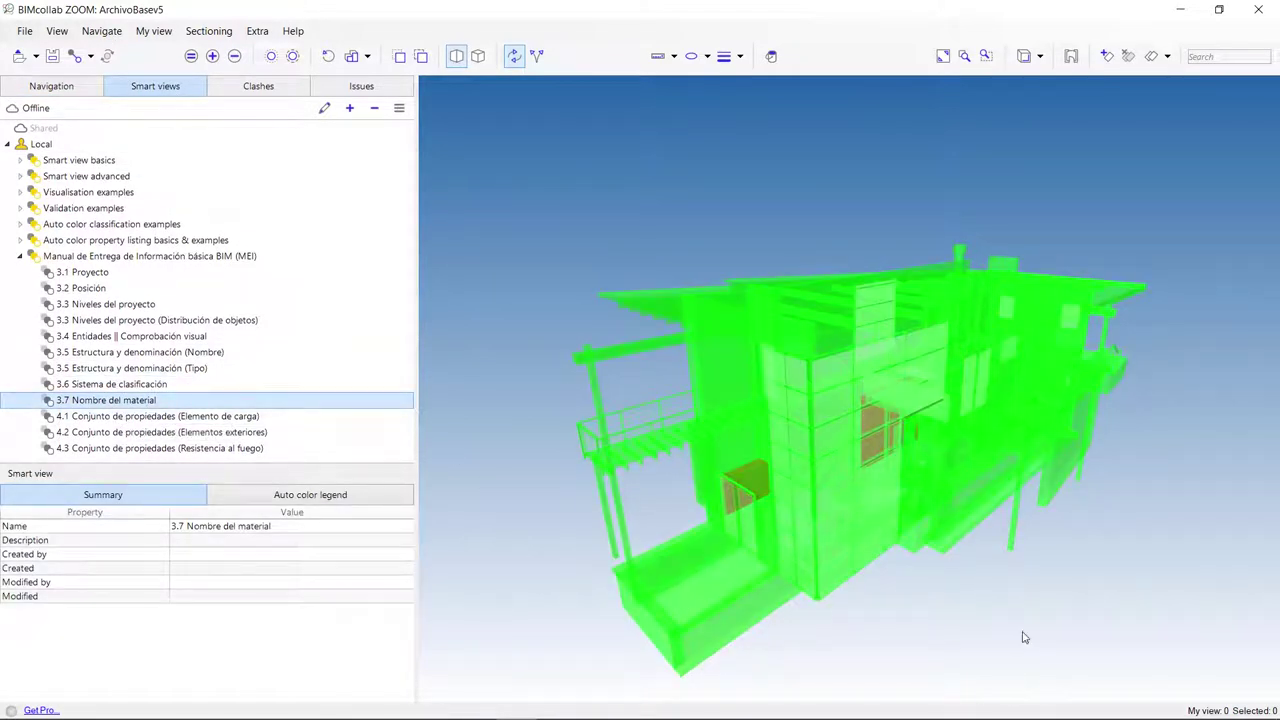
mouse_move(985, 590)
left_mouse_down()
mouse_move(986, 500)
mouse_move(790, 518)
left_mouse_up()
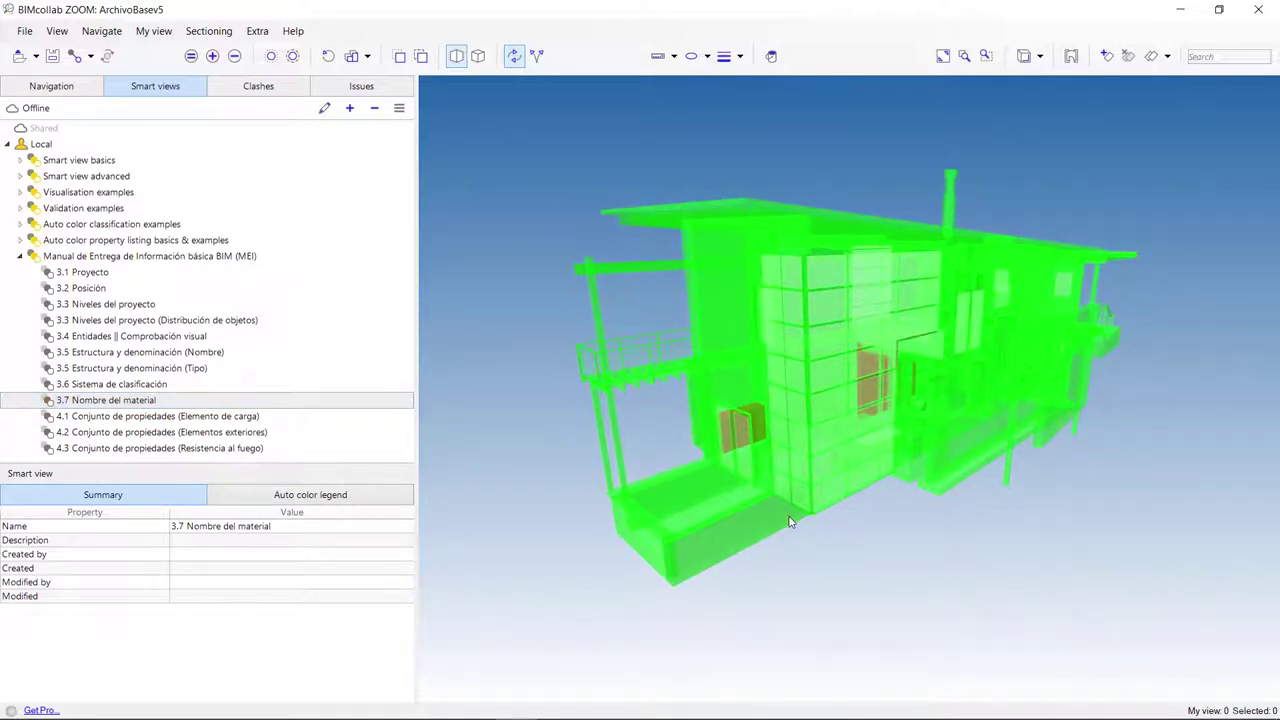